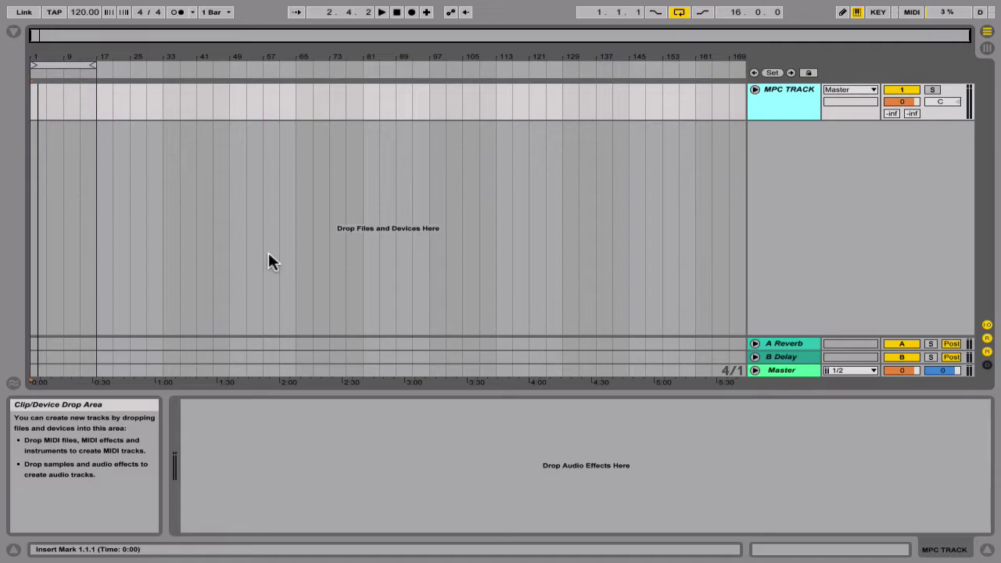
Step: Unfold the MPC TRACK group and look through its output tracks from OUT 3-4 to OUT 31-32
left_click(754, 89)
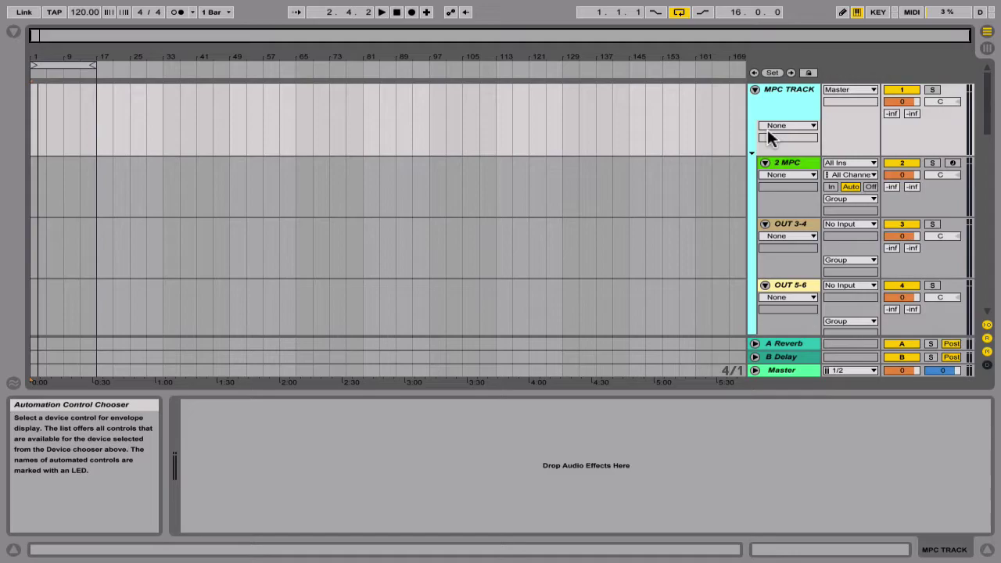
scroll(769, 137, "down", 15)
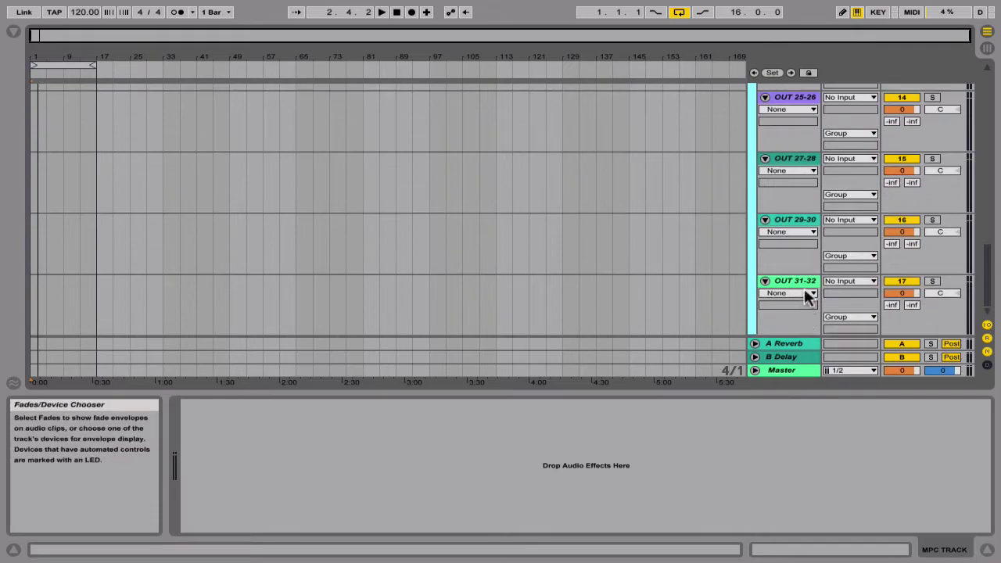
left_click(801, 280)
scroll(801, 280, "up", 15)
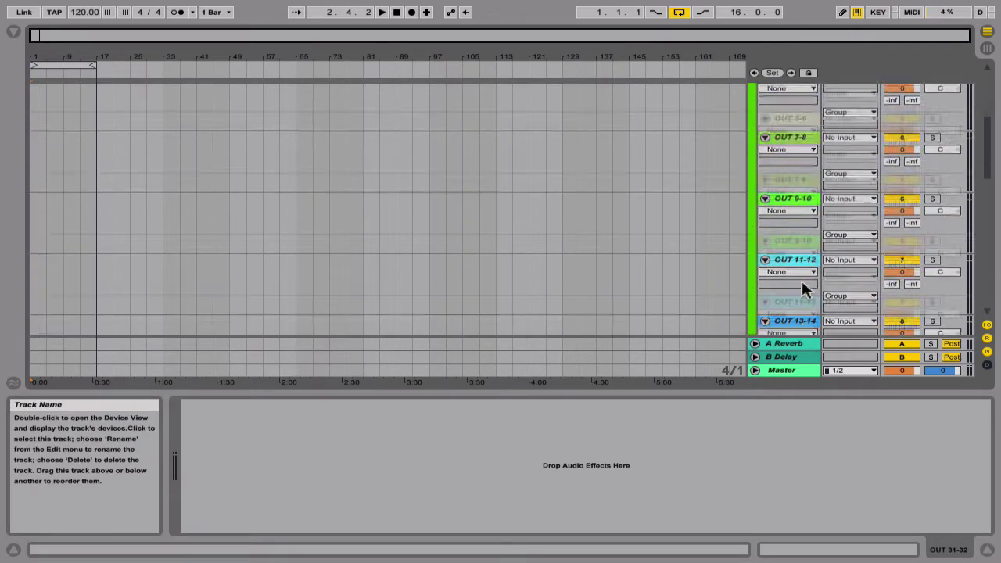
left_click(799, 223)
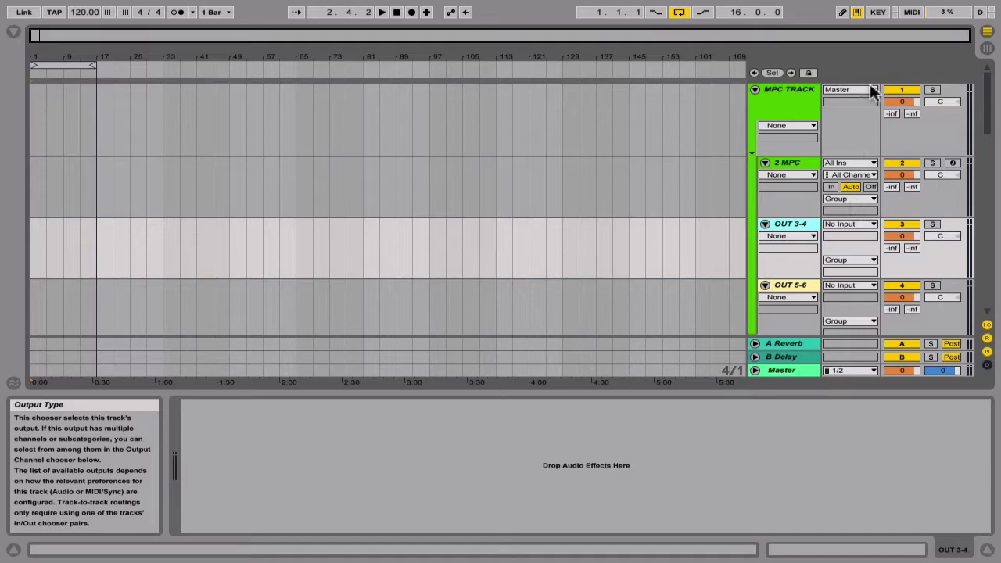
Step: Open the MPC plug-in window from the 2 MPC track, play its sequence, then stop playback and close the window
left_click(802, 161)
left_click(213, 405)
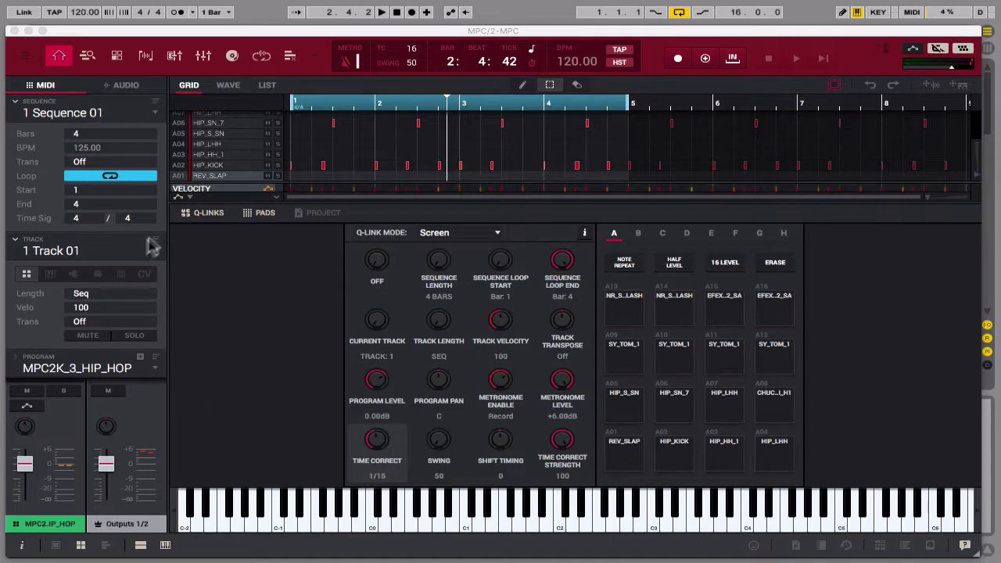
left_click(381, 13)
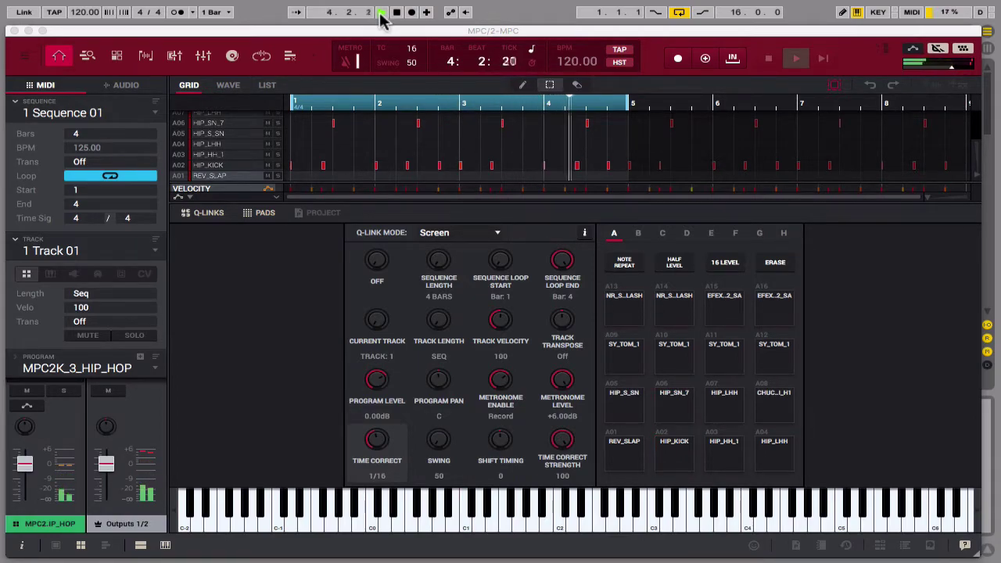
left_click(396, 14)
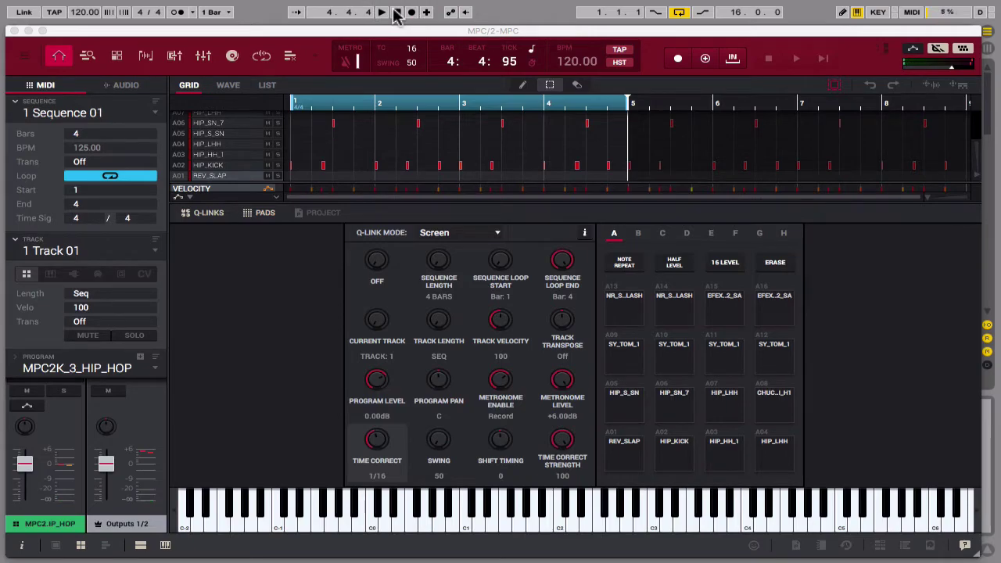
mouse_move(231, 8)
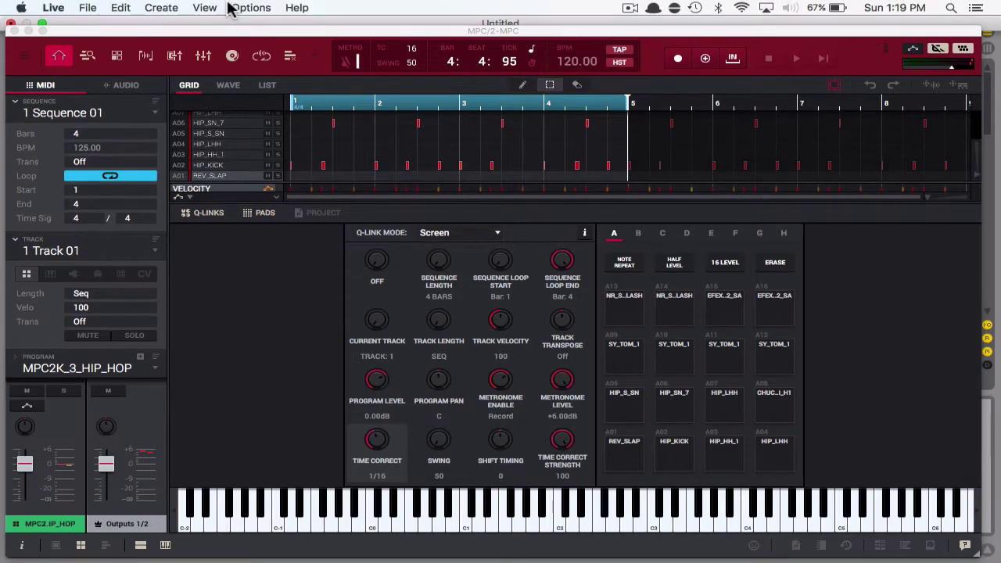
left_click(15, 31)
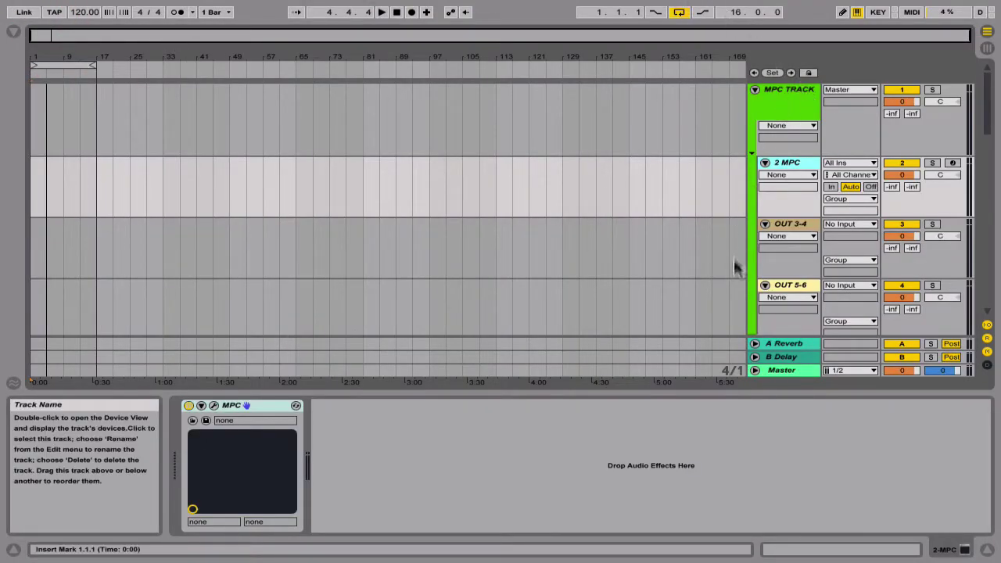
Step: Cut all the output tracks from OUT 3-4 through OUT 31-32 out of the group
left_click(789, 224)
scroll(789, 224, "down", 10)
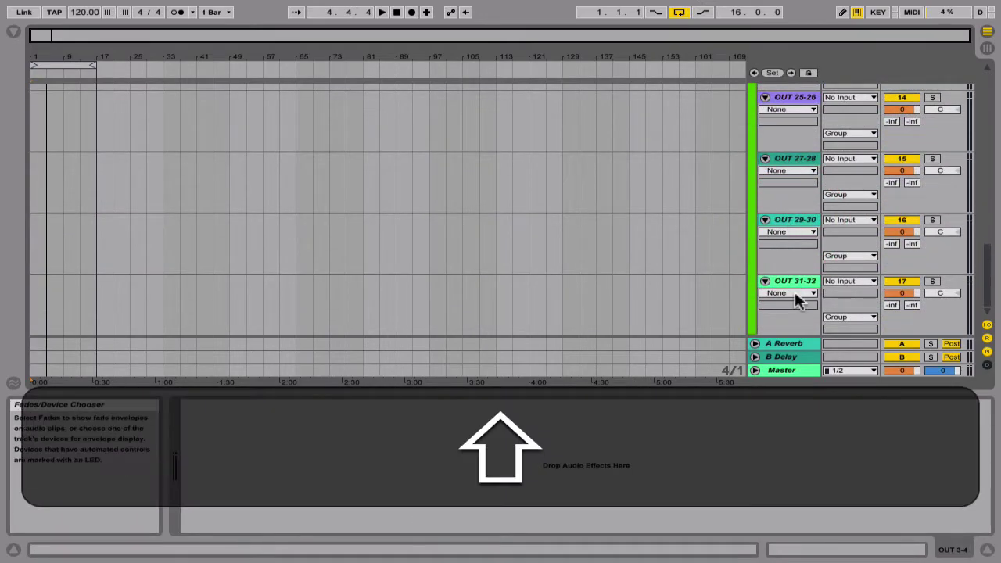
left_click(799, 283, "shift")
key("shift+super+x")
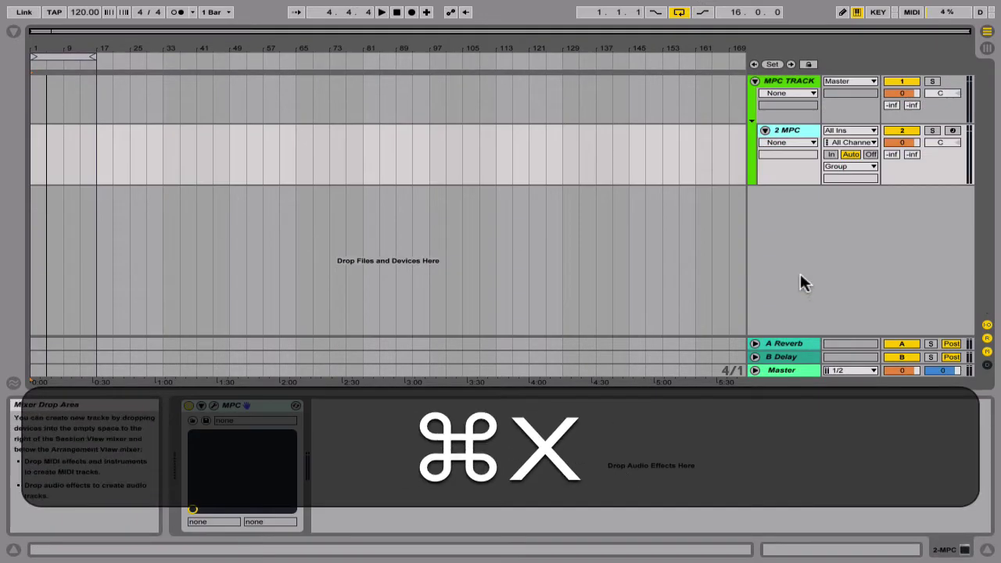
Step: Ungroup MPC TRACK so the MPC instrument track stands on its own
left_click(762, 80)
right_click(762, 81)
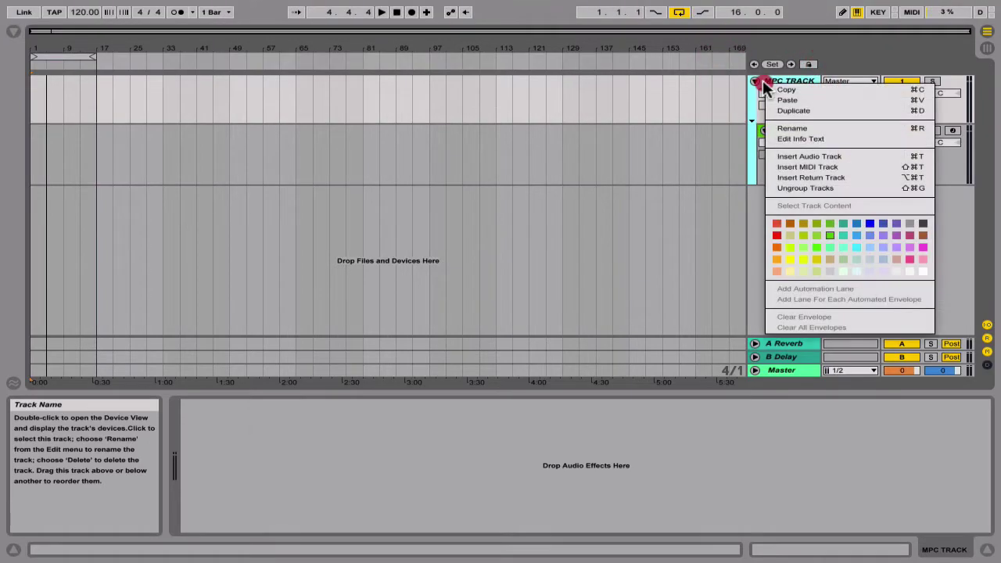
left_click(784, 188)
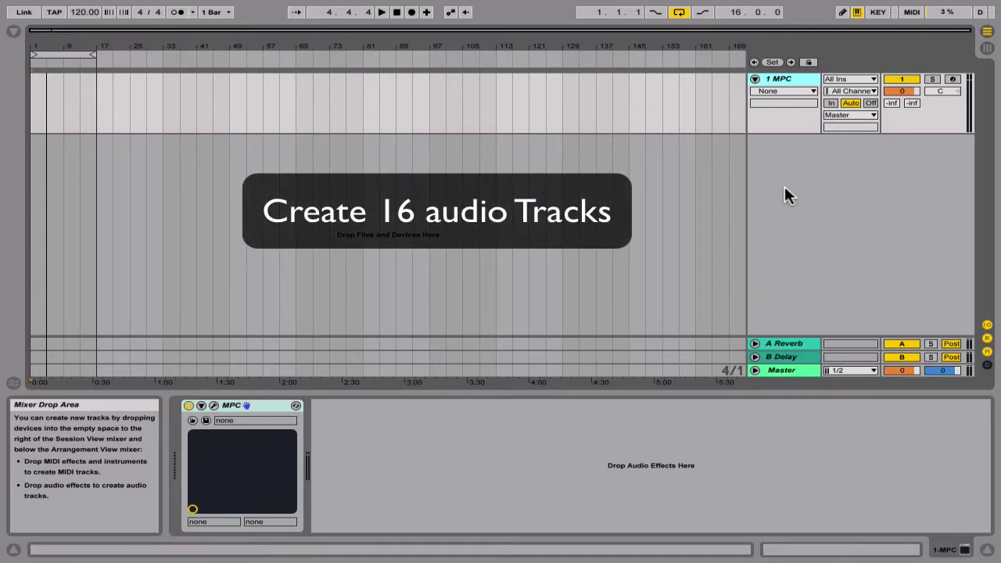
Step: Insert 17 new audio tracks below the MPC track, up to 18 Audio
key("super+t")
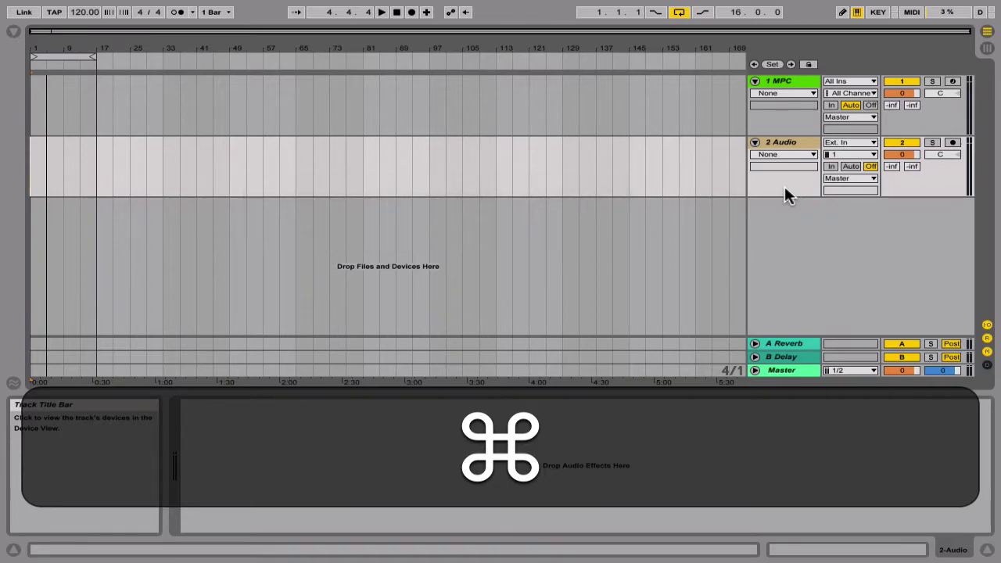
key("super+t")
key("super+t")
key("super+t")
key("super+t")
key("super+t")
key("super+t")
key("super+t")
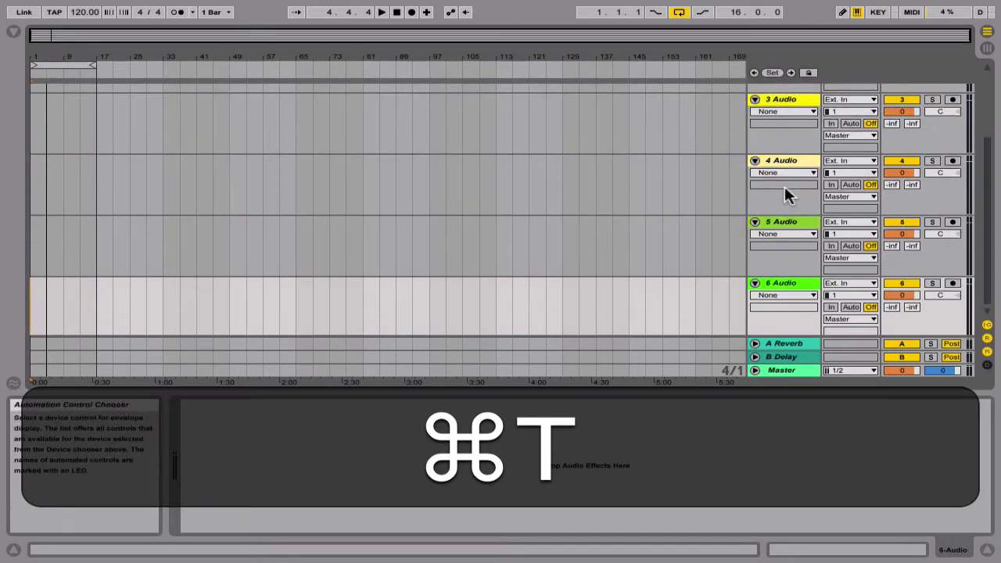
key("super+t")
key("super+t")
key("super+t")
key("super+t")
key("super+t")
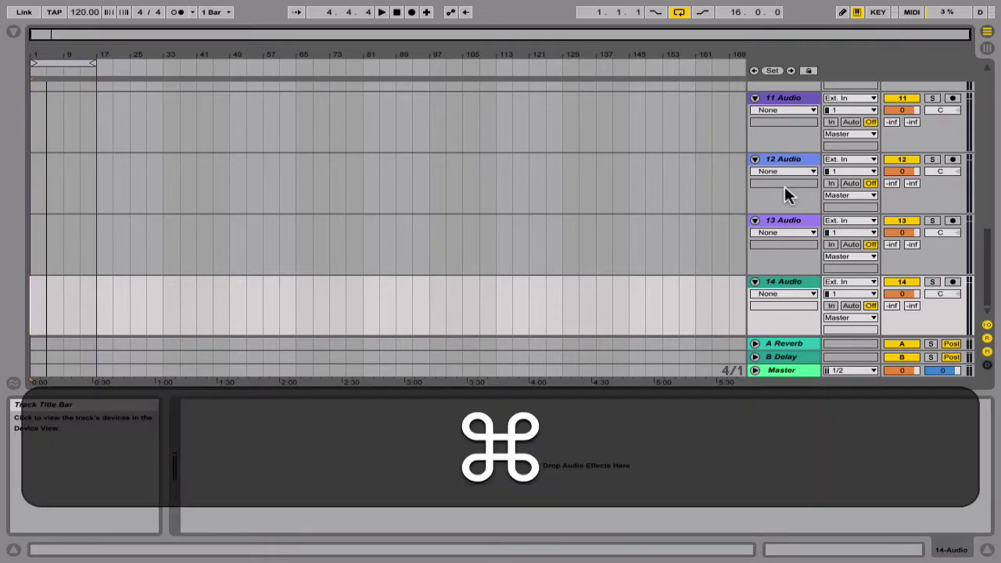
key("super+t")
key("super+t")
key("super+t")
key("super+t")
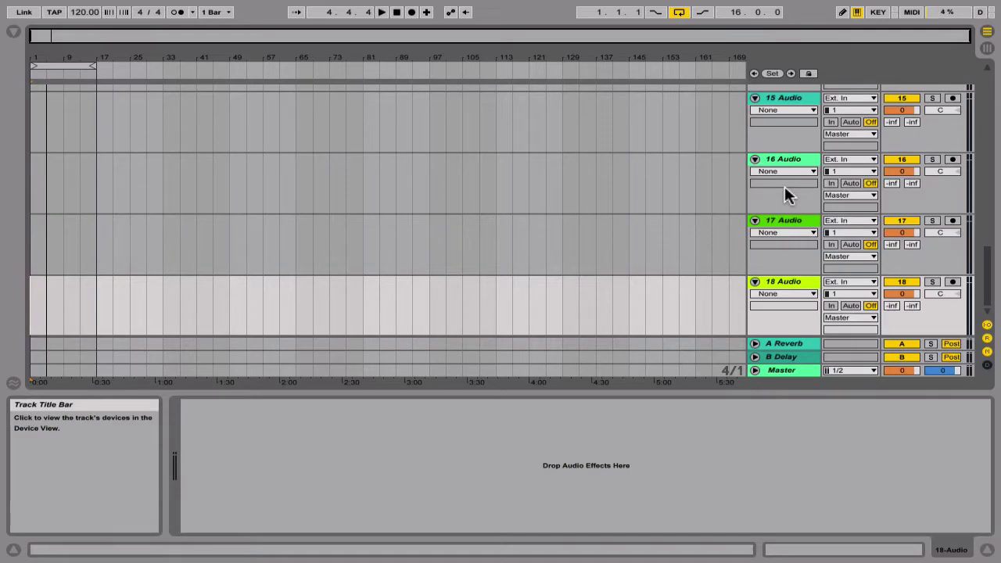
Step: Go through the new audio tracks one by one from 2 Audio to 16 Audio, counting them against the MPC's output pairs
scroll(783, 184, "up", 10)
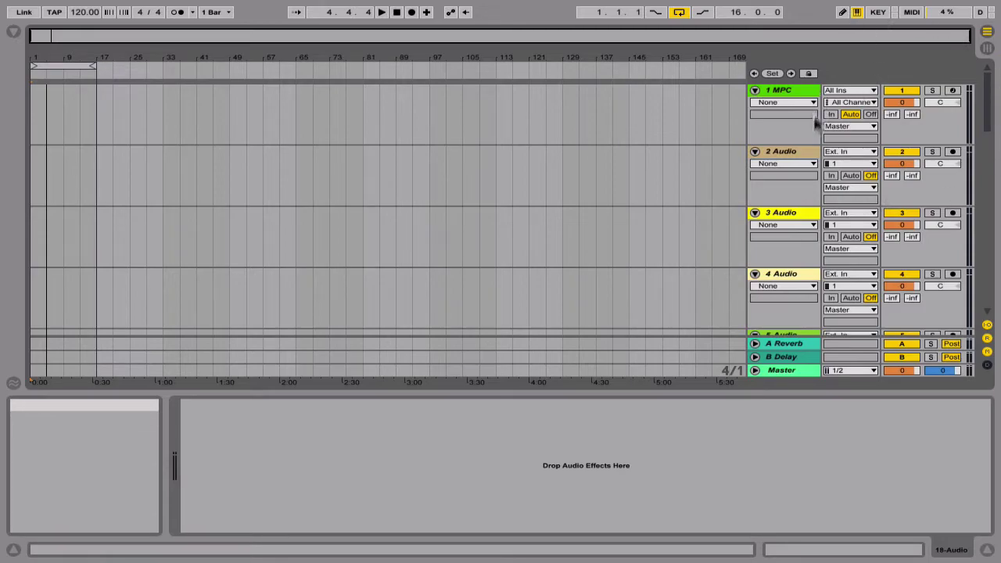
left_click(791, 143)
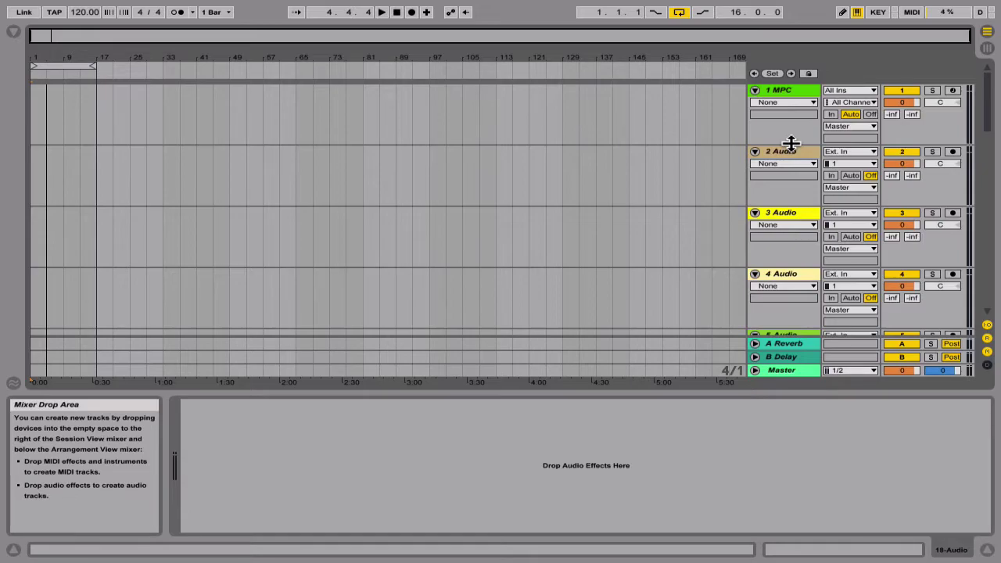
left_click(785, 212)
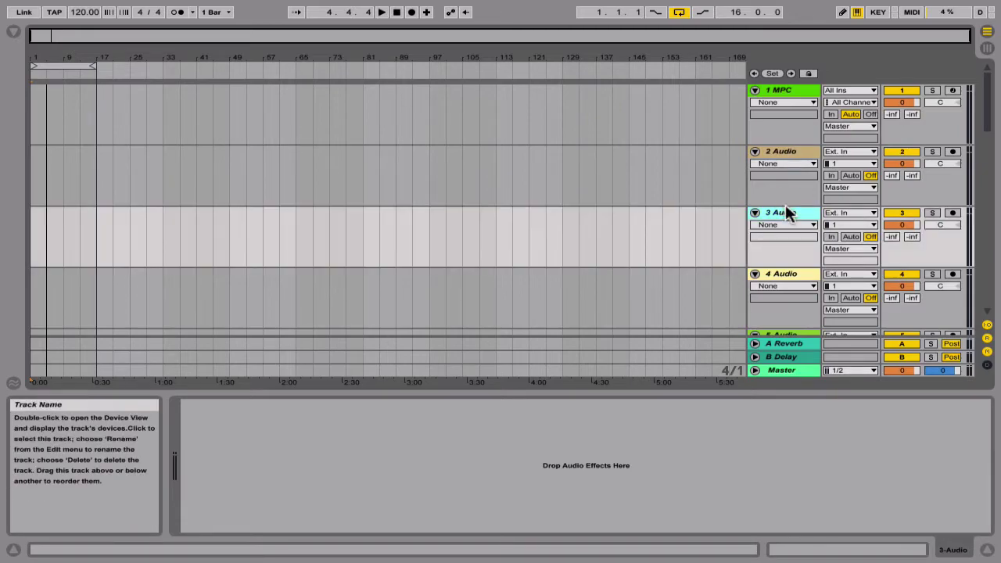
left_click(782, 275)
scroll(783, 273, "down", 4)
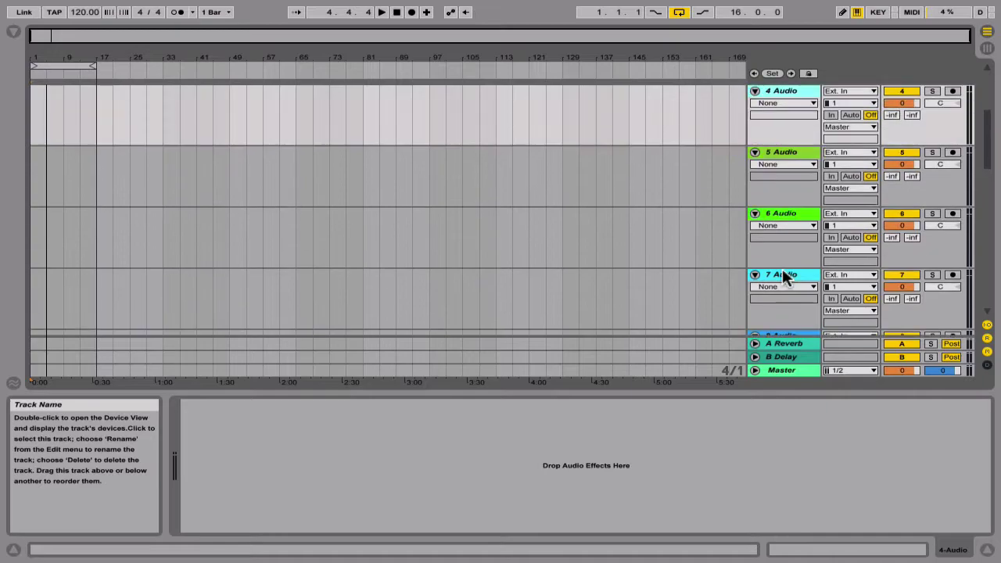
left_click(785, 213)
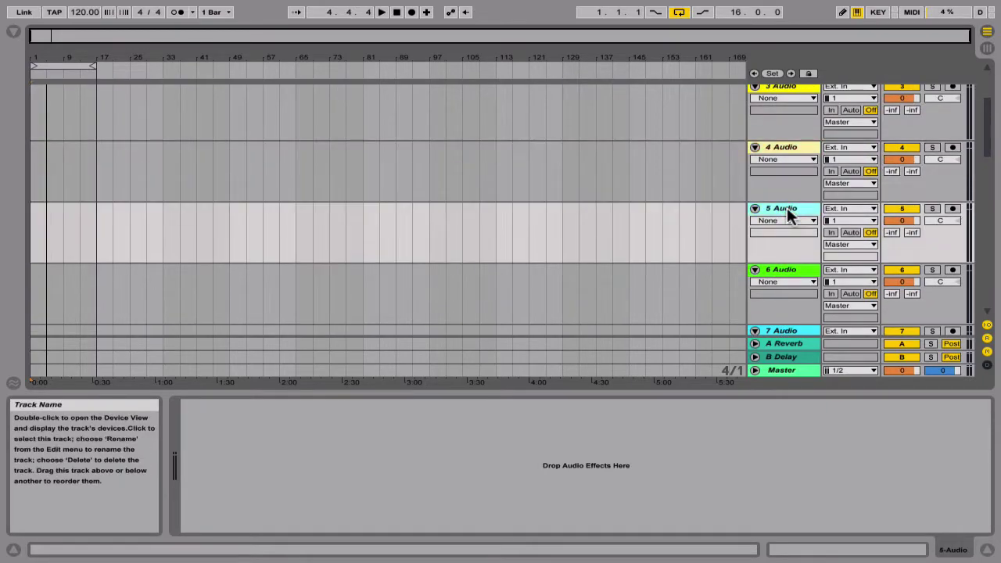
left_click(772, 270)
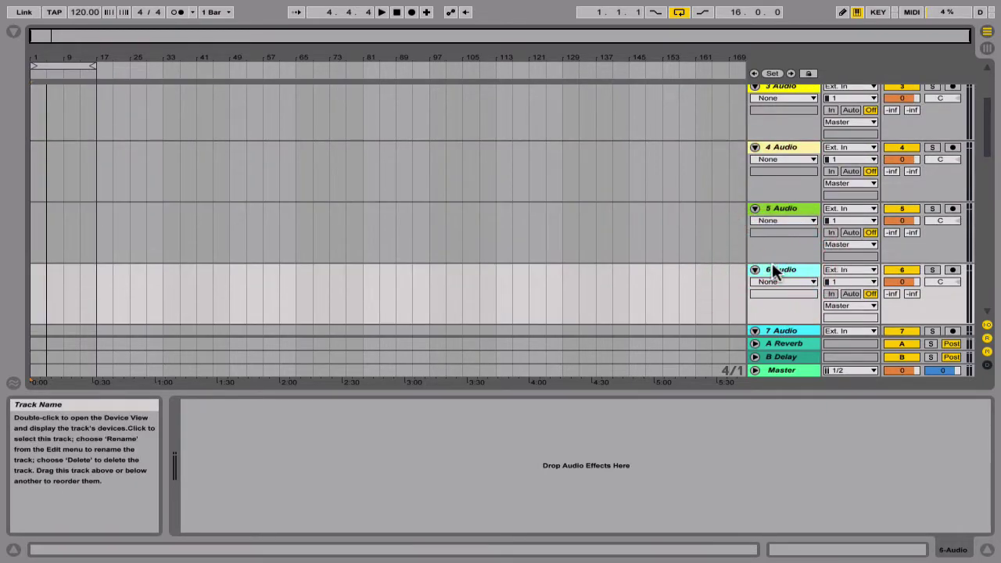
scroll(771, 266, "down", 3)
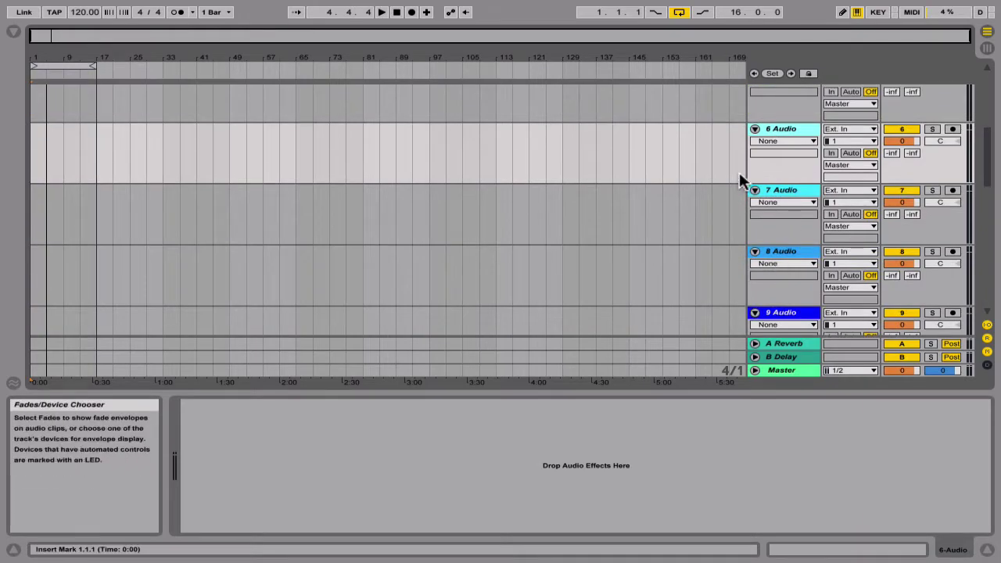
left_click(778, 191)
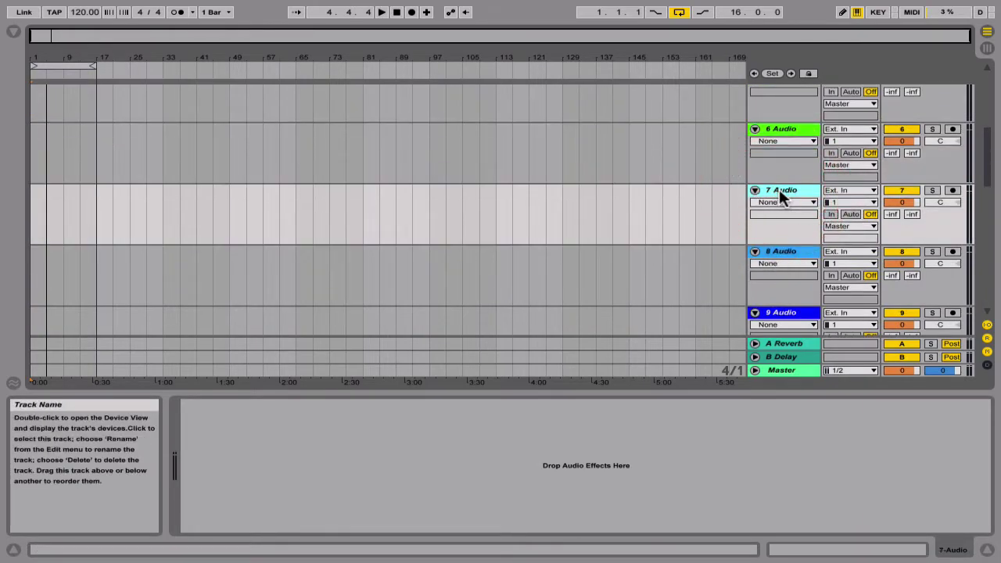
left_click(779, 252)
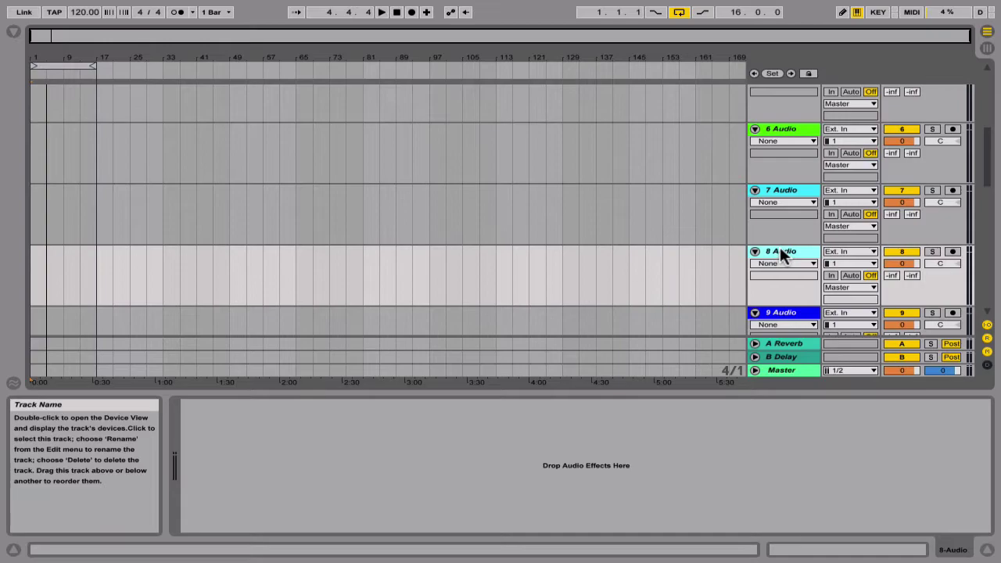
left_click(777, 312)
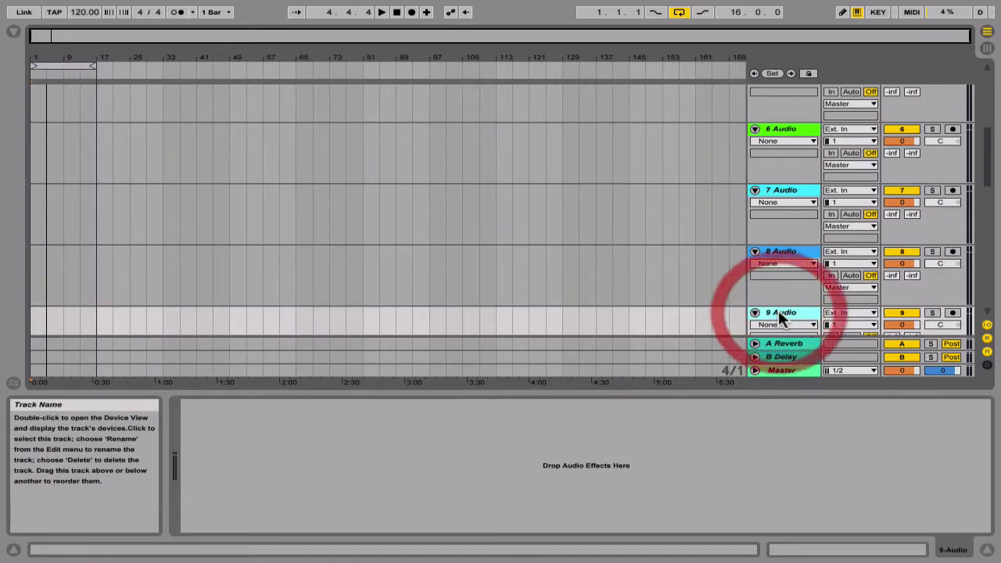
scroll(778, 310, "down", 5)
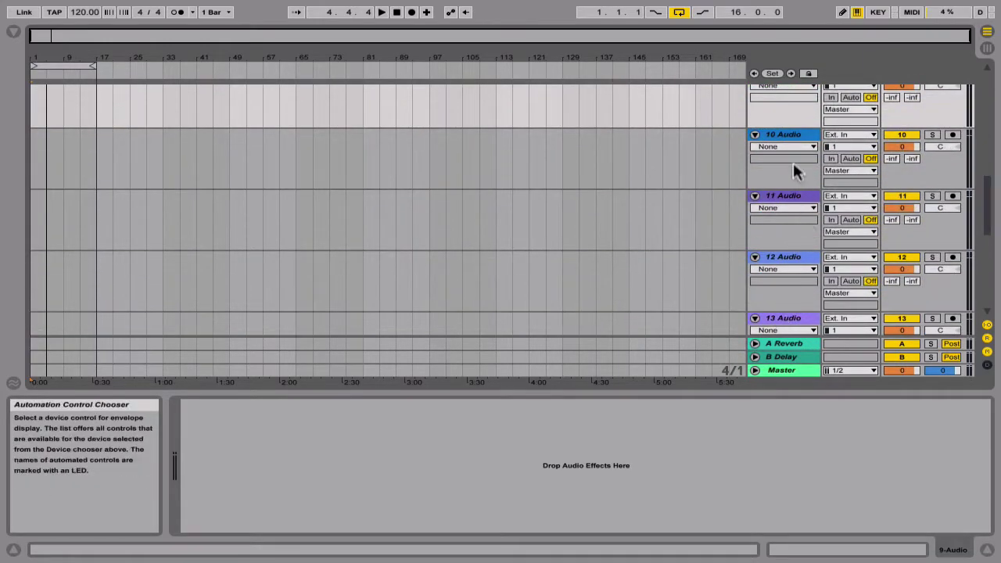
left_click(787, 141)
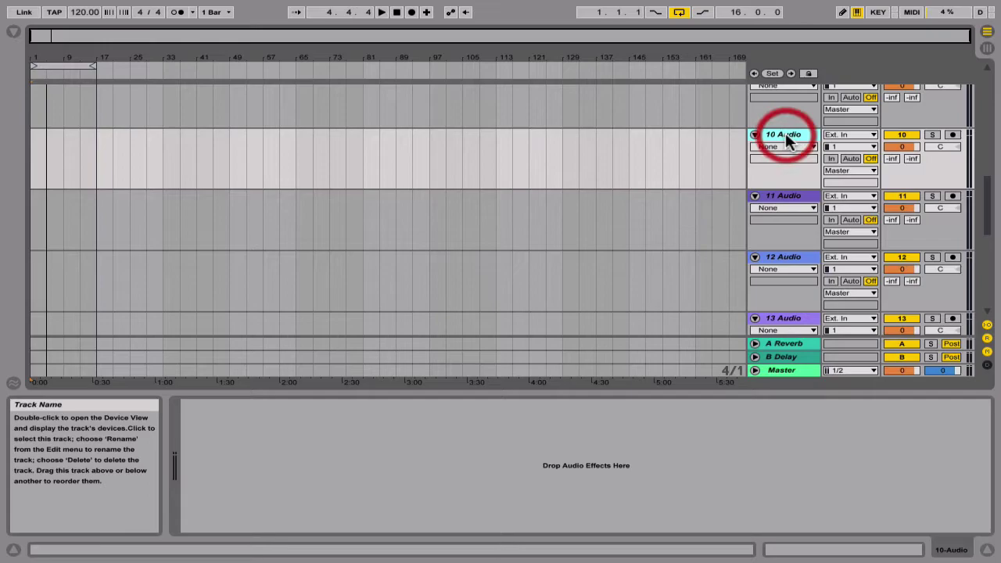
left_click(771, 198)
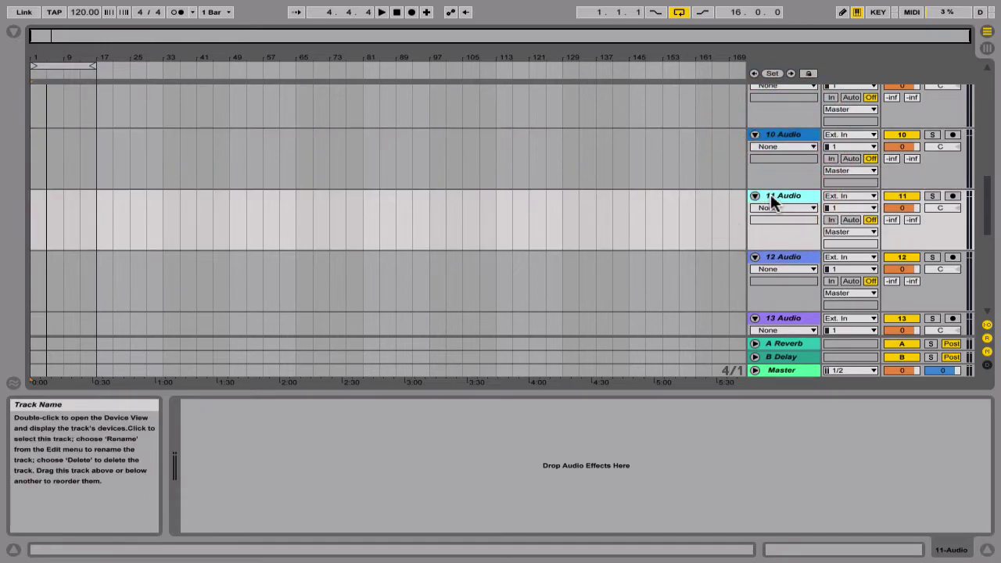
left_click(770, 258)
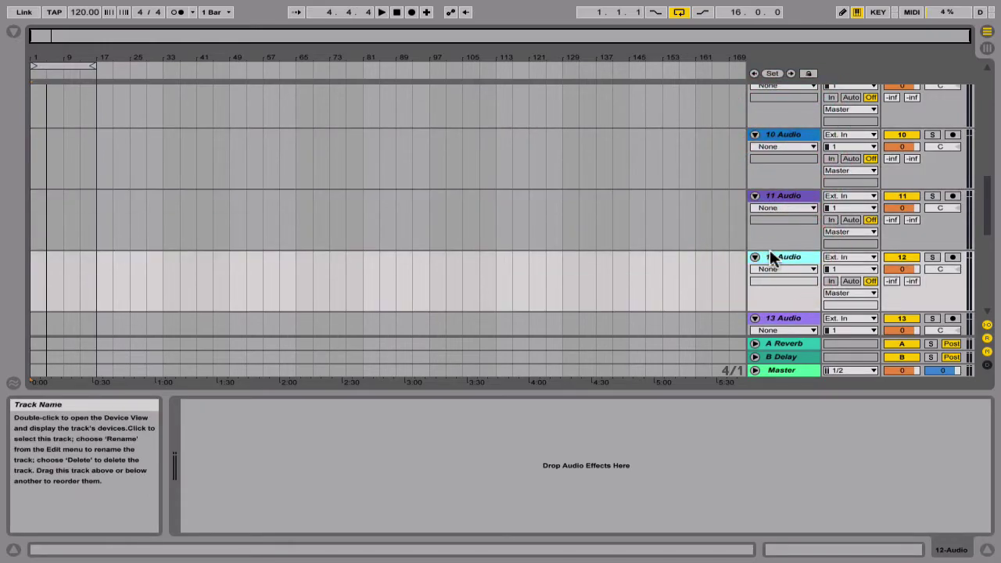
left_click(777, 319)
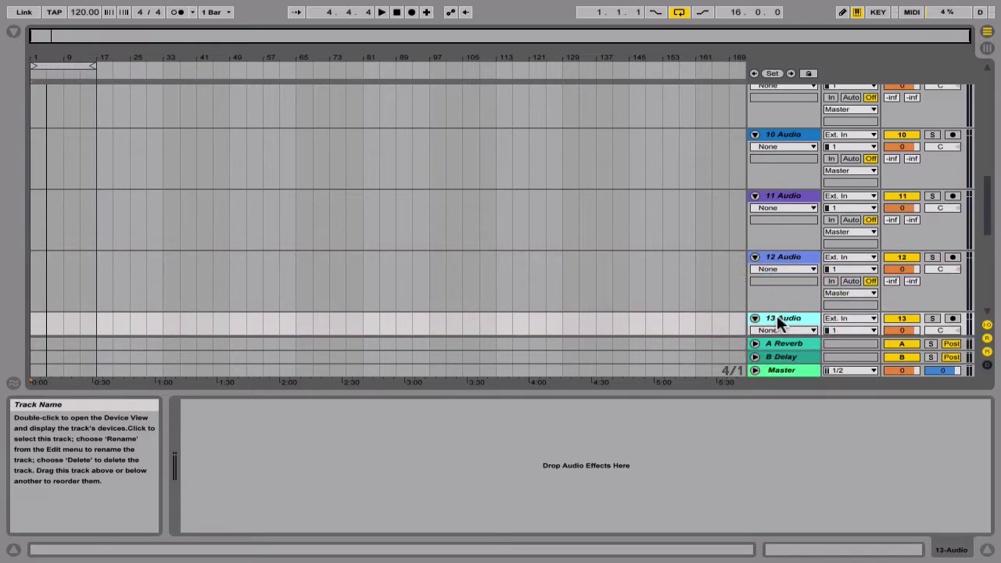
scroll(777, 321, "down", 3)
left_click(789, 196)
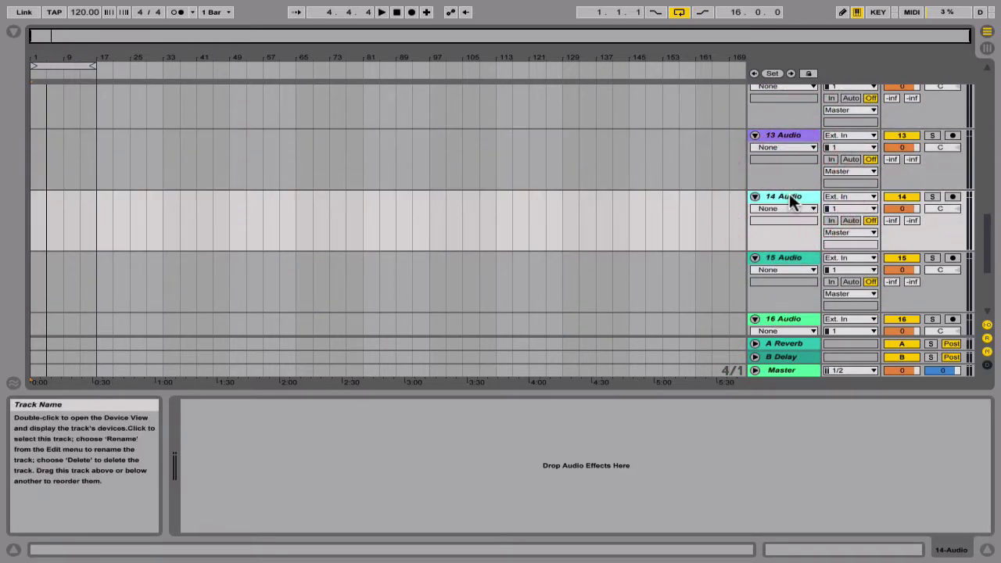
left_click(774, 259)
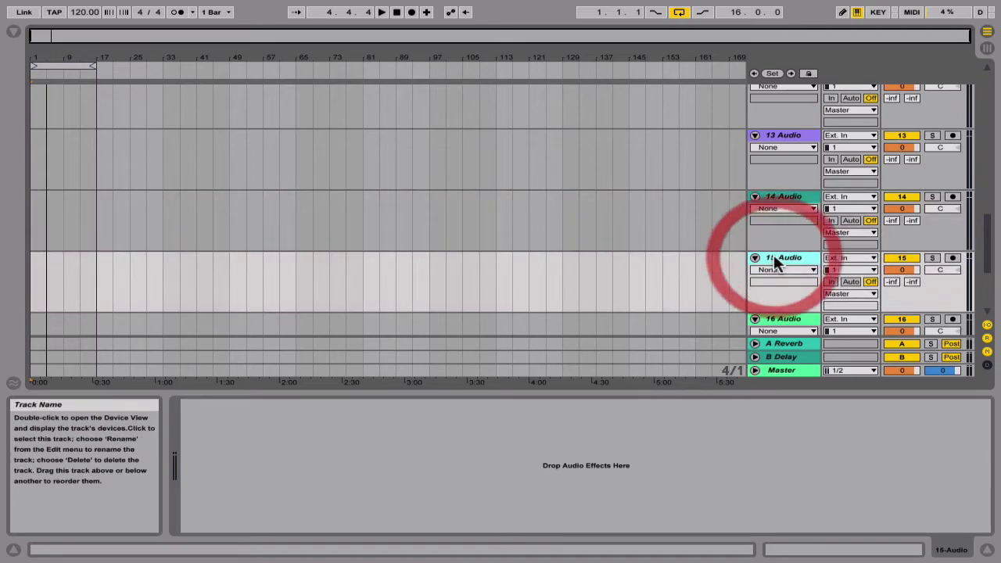
scroll(773, 261, "down", 3)
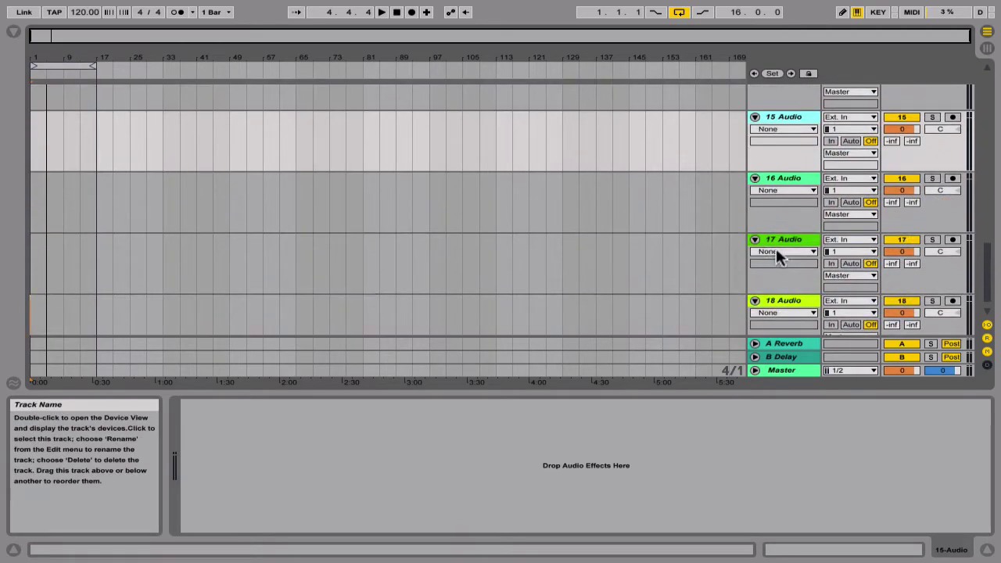
left_click(780, 179)
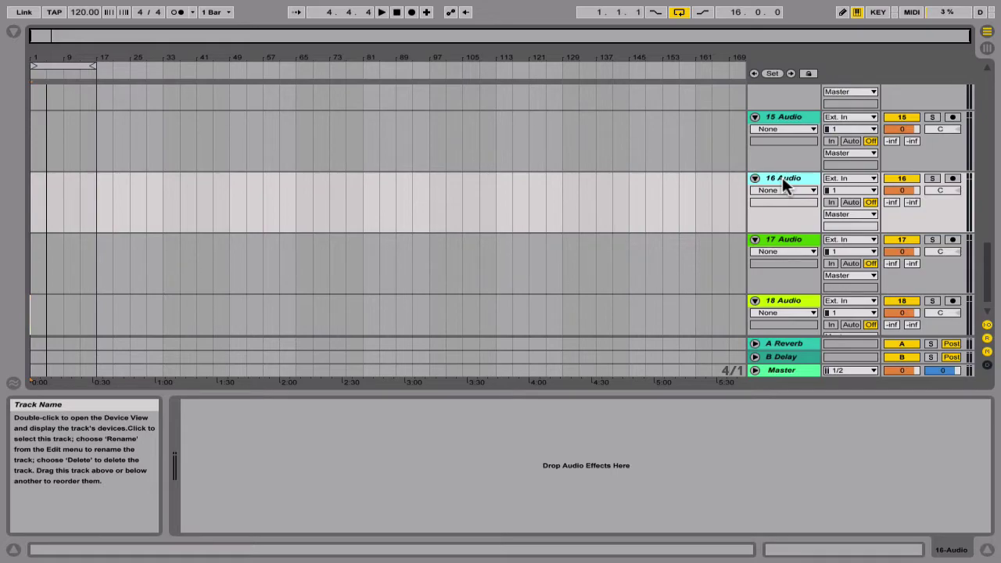
Step: Delete the two surplus audio tracks, 17 Audio and 18 Audio, from the end of the track list
left_click(780, 235)
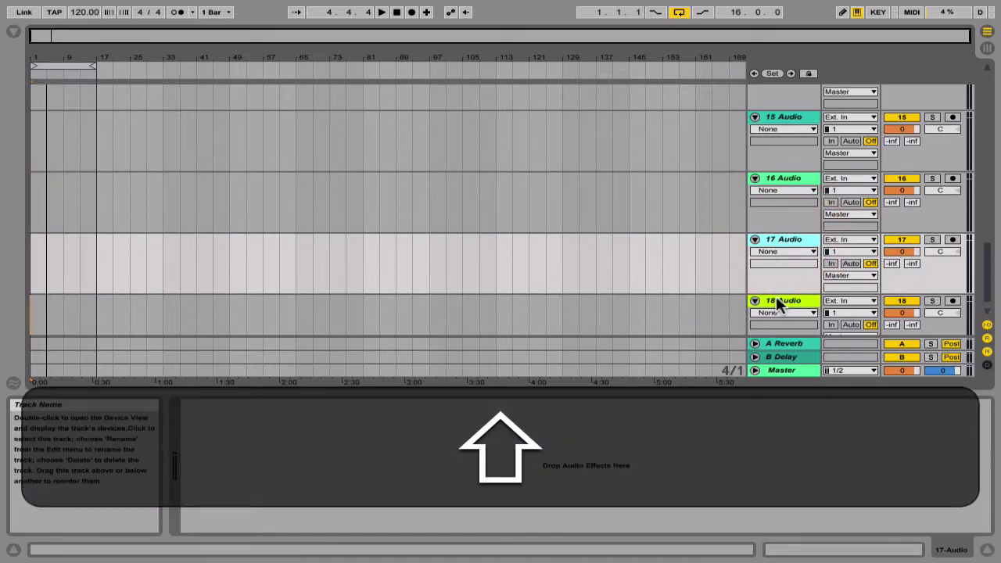
left_click(776, 298, "shift")
key("super+shift+x")
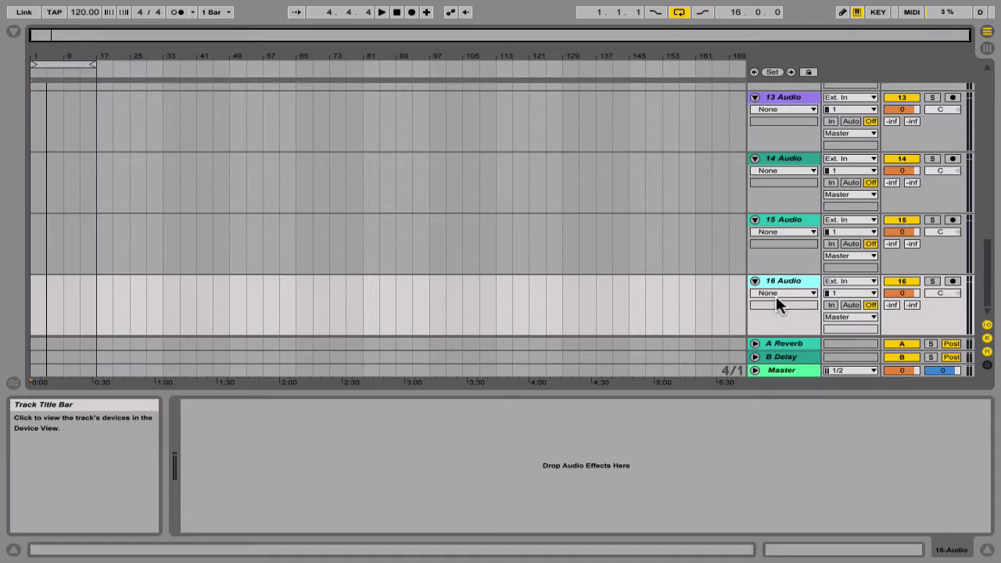
Step: Rename the last audio track, 16 Audio, as OUT 31-32
key("super+r")
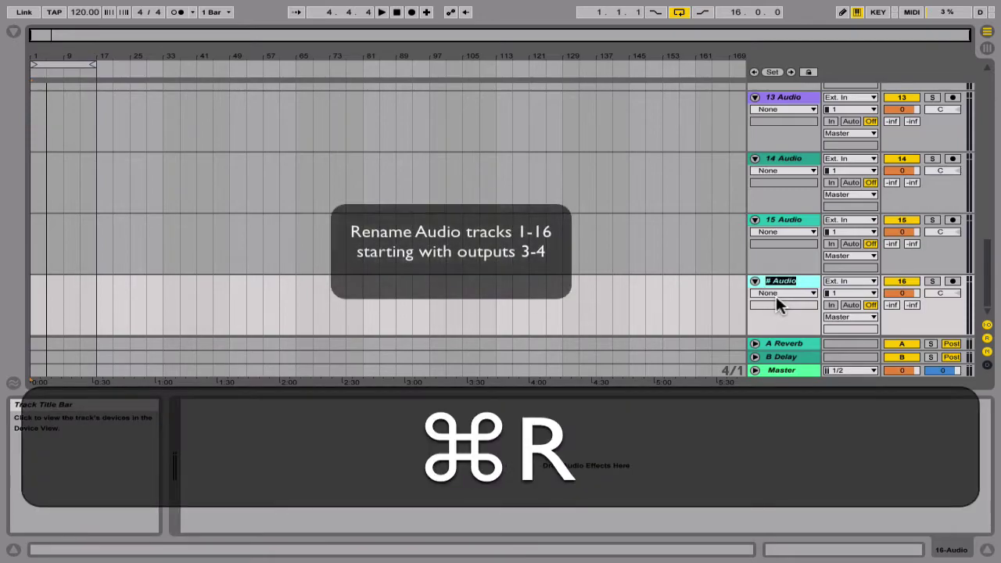
type("(")
key("BackSpace")
type("OUT 310")
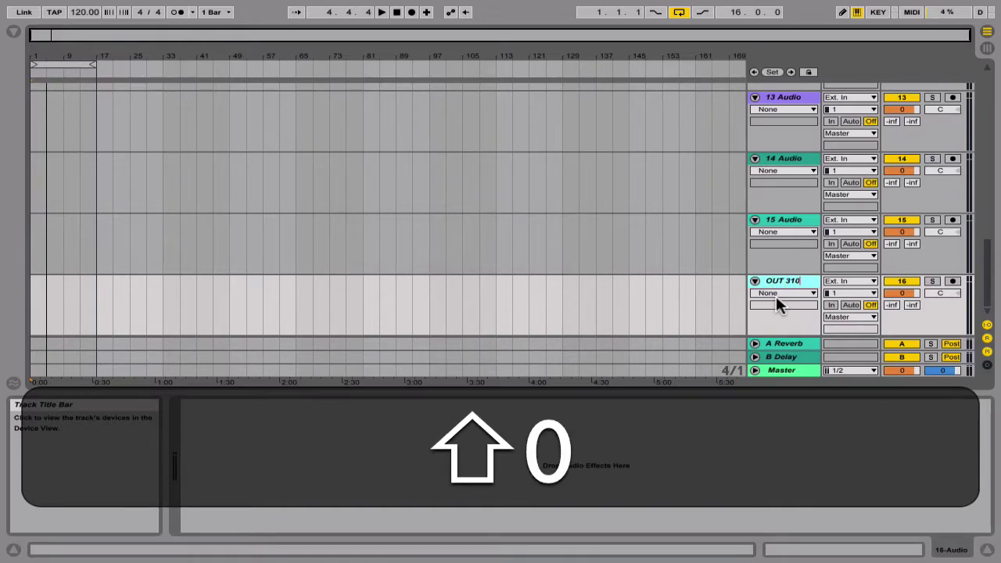
key("BackSpace")
type("-22")
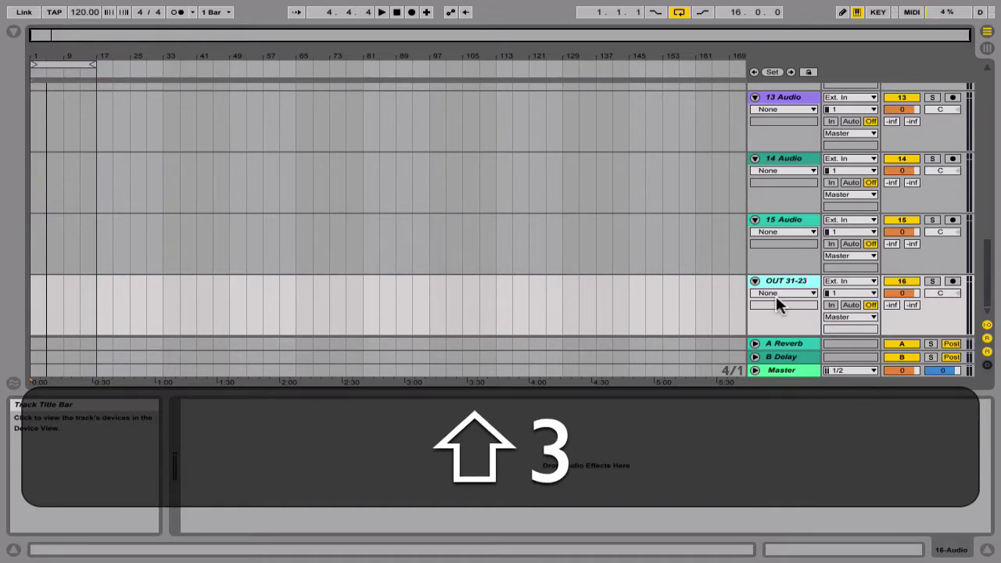
key("shift+BackSpace")
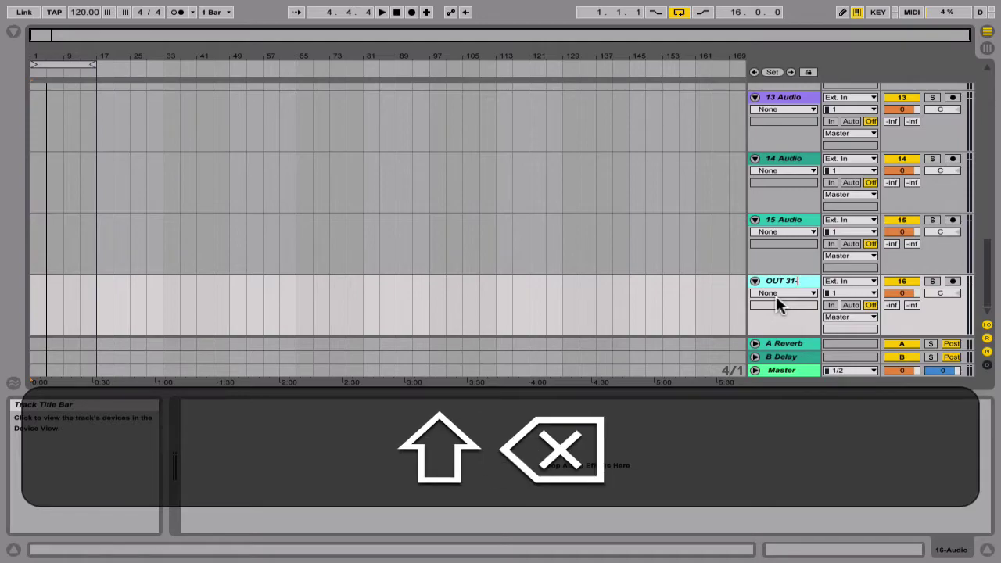
type("32")
key("shift+Return")
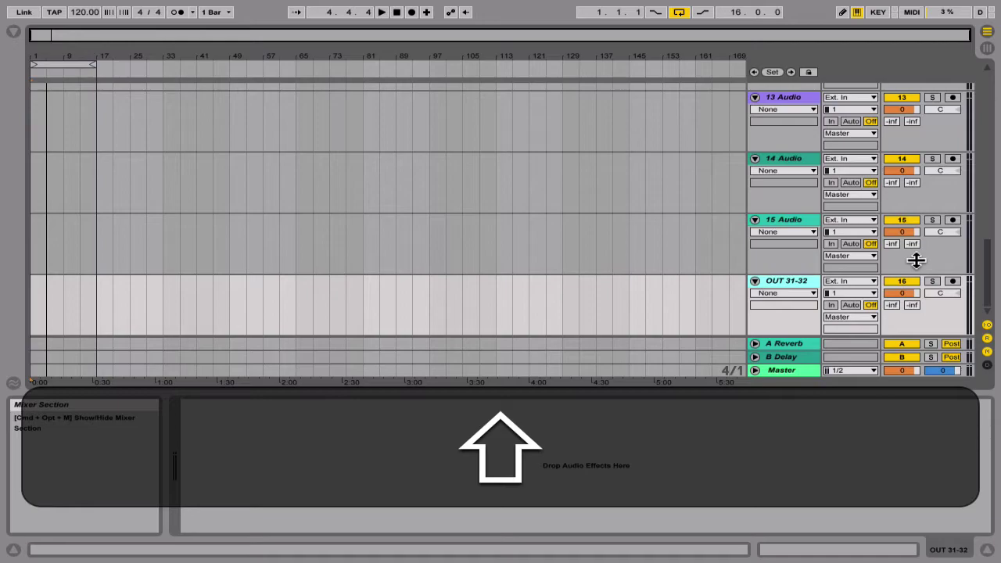
Step: Rename the 2 Audio track directly below the MPC track as OUTPUT 3-4
scroll(917, 260, "up", 15)
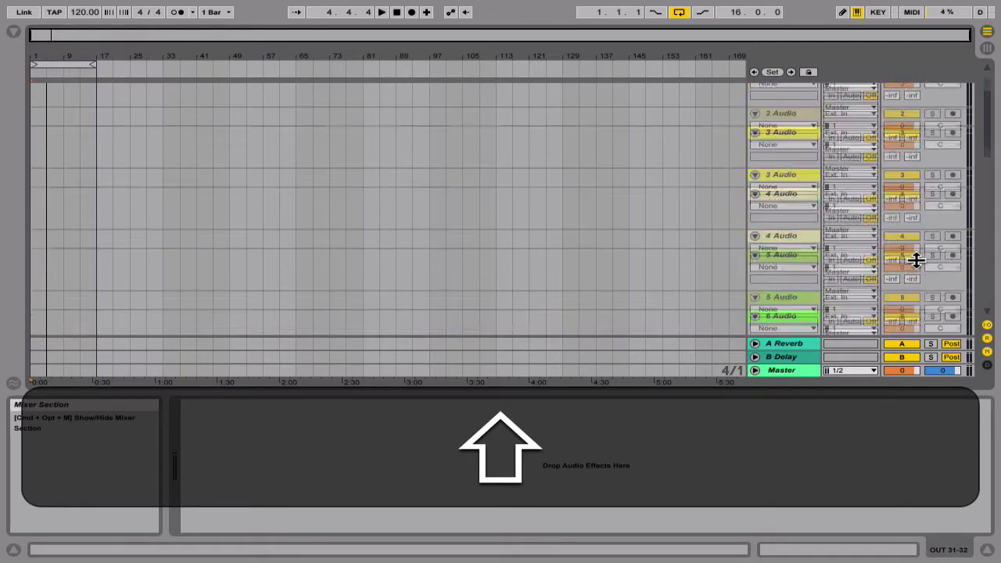
left_click(787, 153)
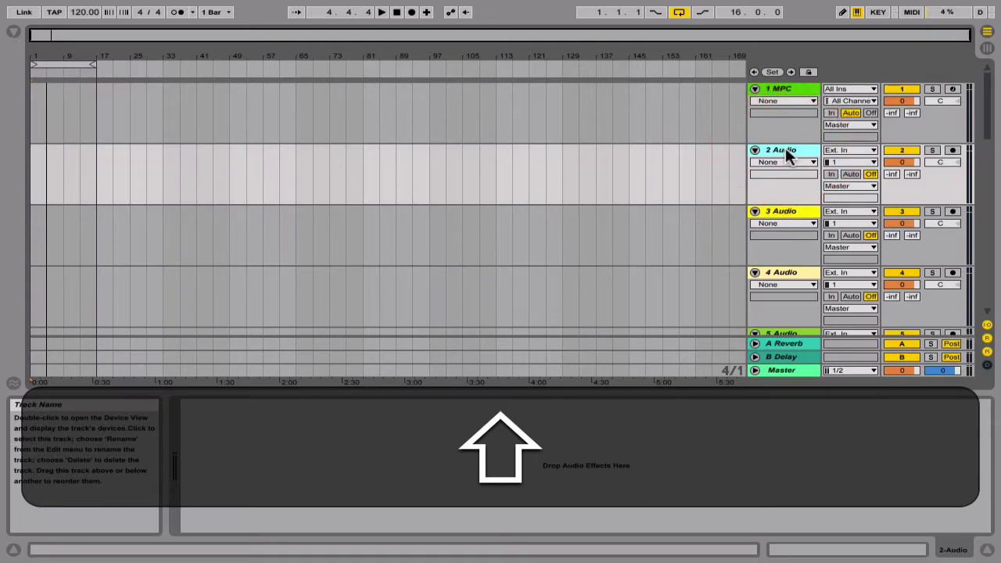
key("super+shift+r")
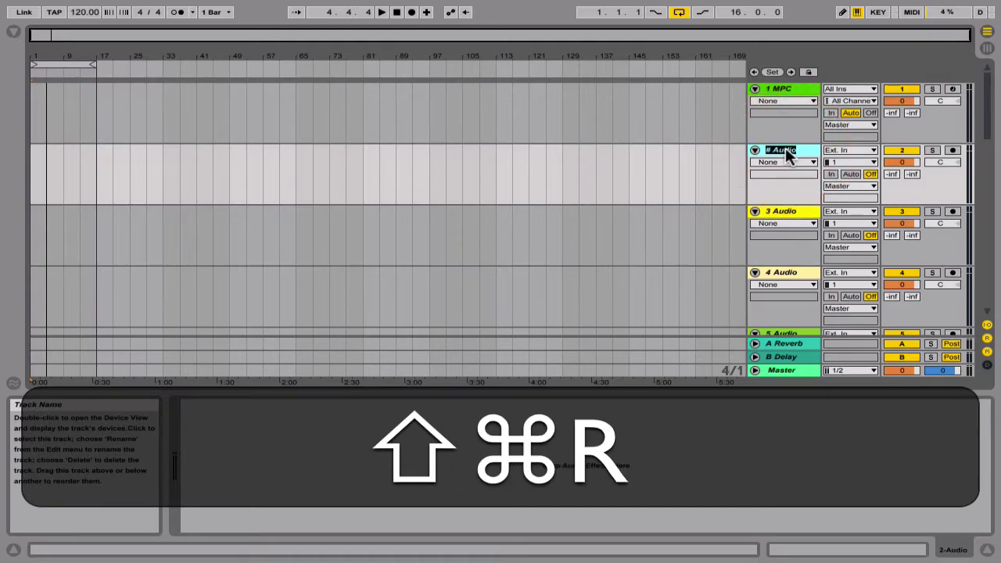
type("OUT")
key("BackSpace")
type("PUT 30")
key("BackSpace")
type("-4")
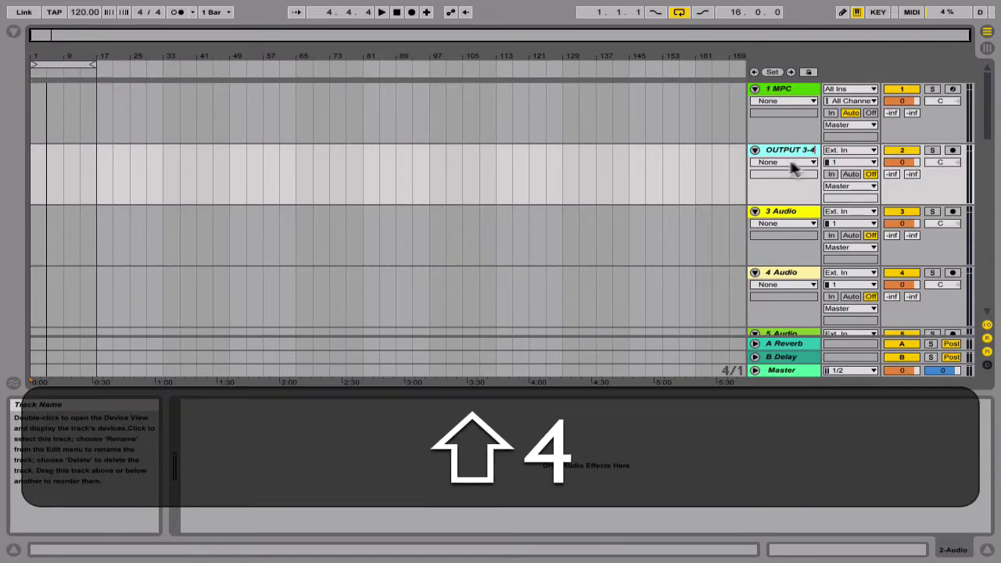
key("shift+Return")
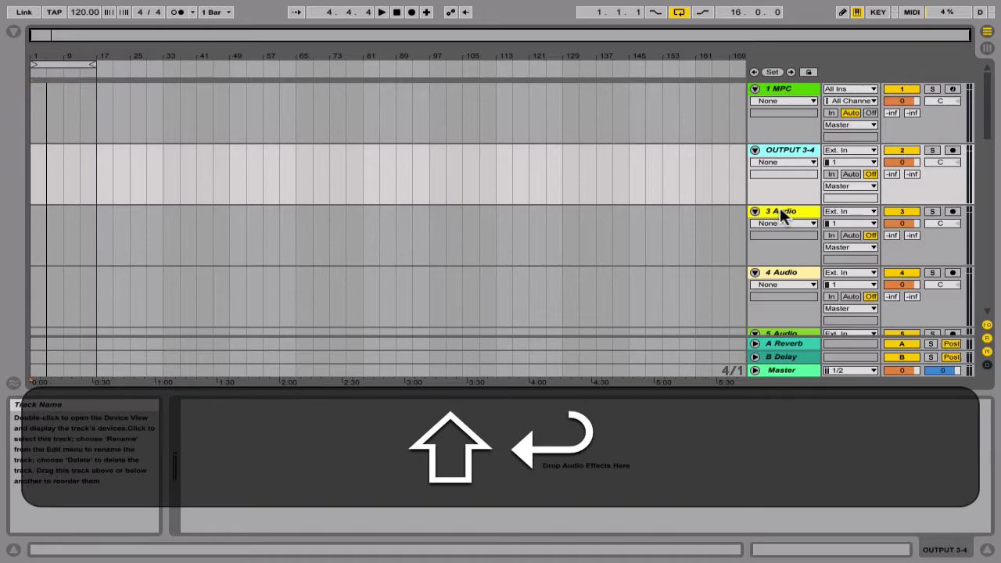
Step: Rename the 3 Audio track as OUTPUT 5-6
left_click(780, 213)
key("shift+super+r")
type("OUTPUT 5-")
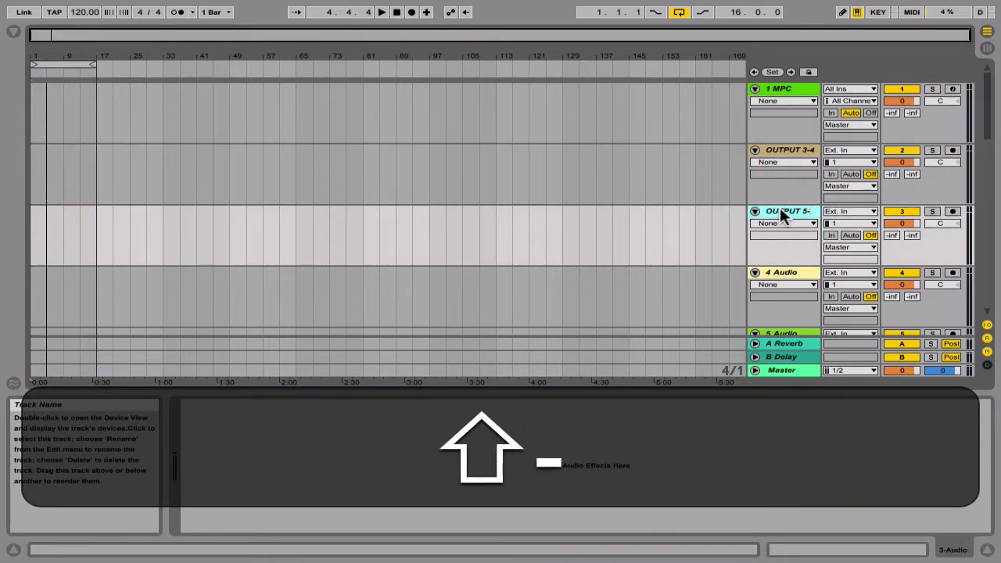
type("6")
key("shift+Return")
Step: Rename the 4 Audio track as OUTPUT 7-8
left_click(773, 274)
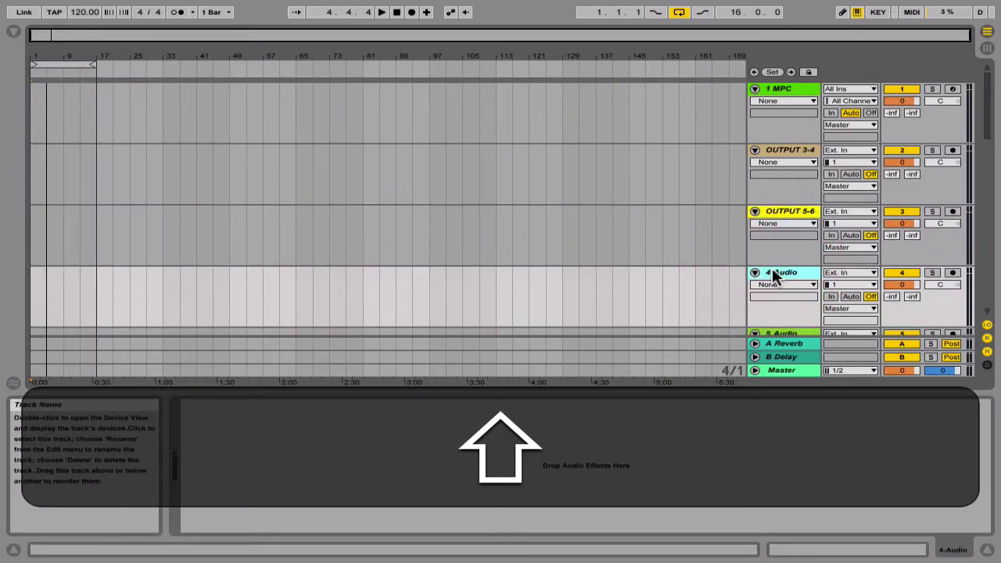
key("shift+super+r")
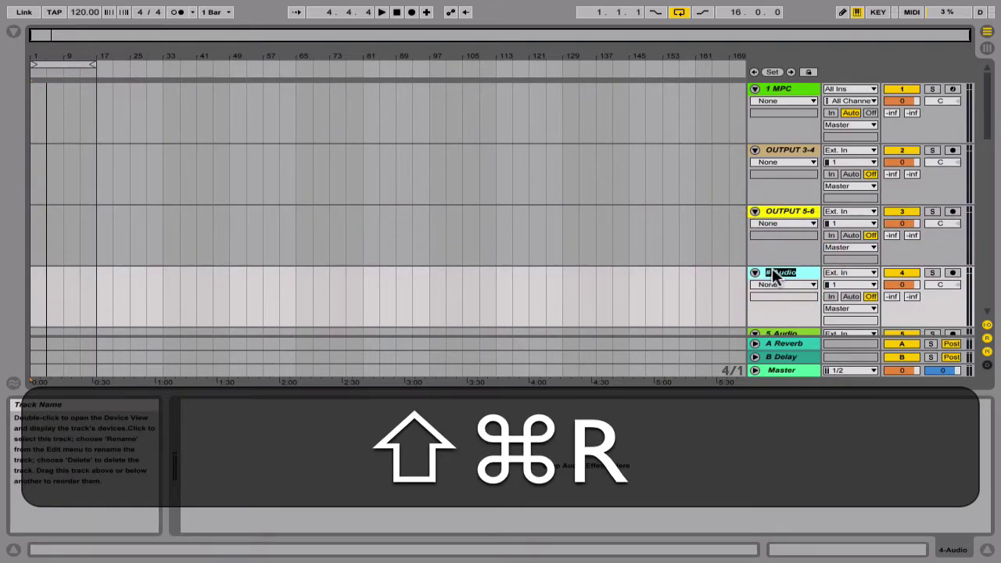
type("OUTPUT 10")
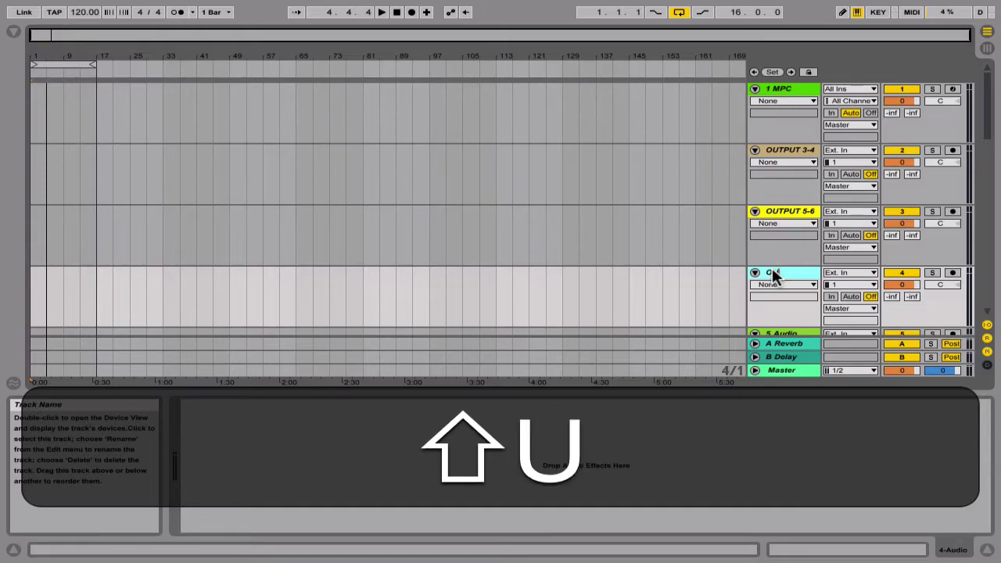
key("shift+BackSpace")
key("shift+BackSpace")
key("shift+BackSpace")
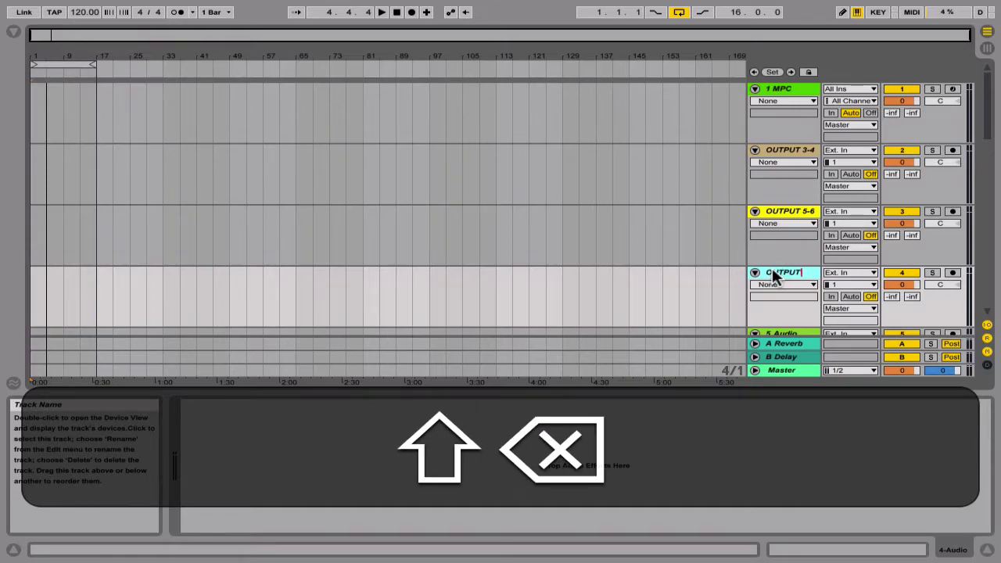
type("7-8")
key("Return")
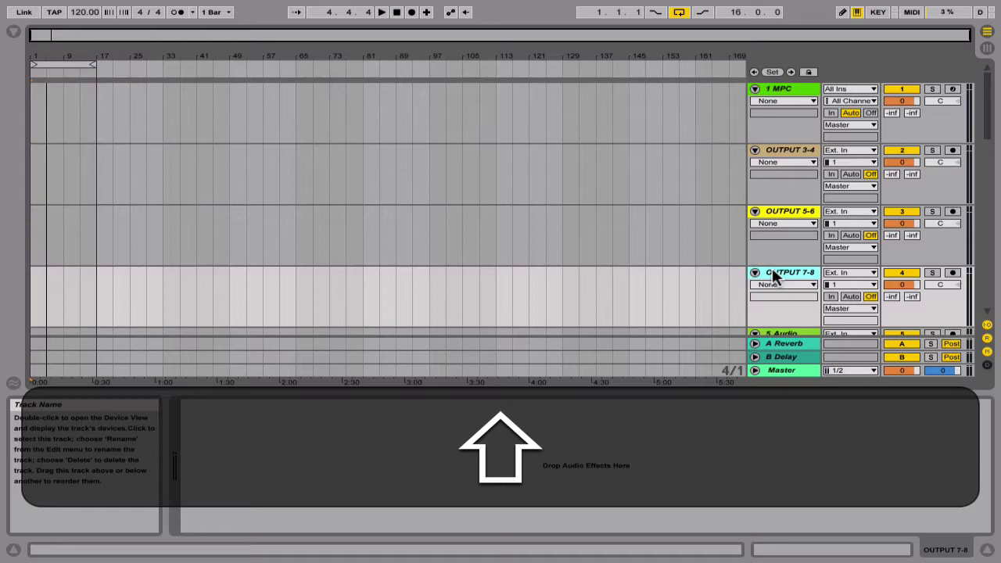
Step: Set the OUTPUT 3-4 track's audio input to 1-MPC with the 3/4-MPC channel
left_click(867, 151)
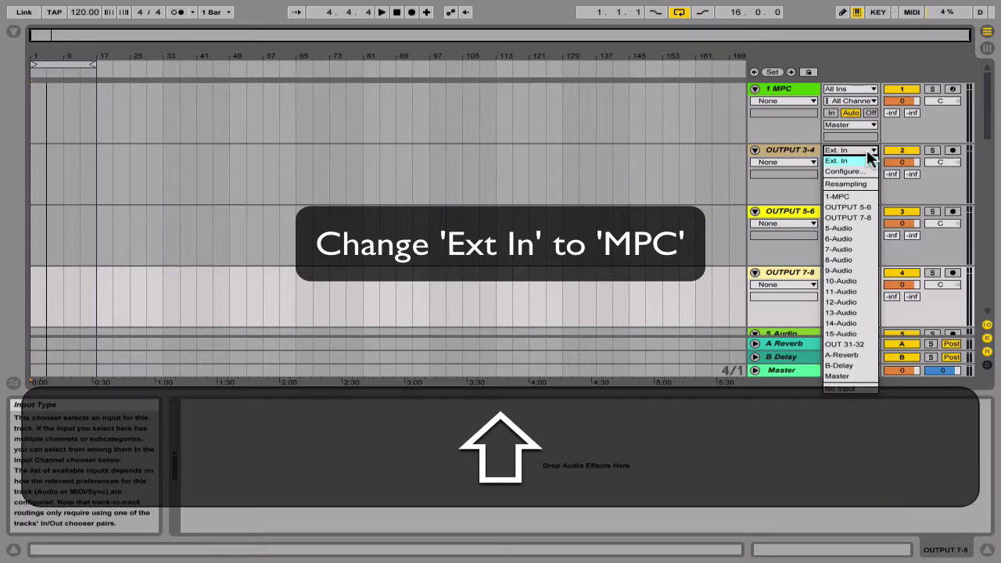
left_click(847, 195)
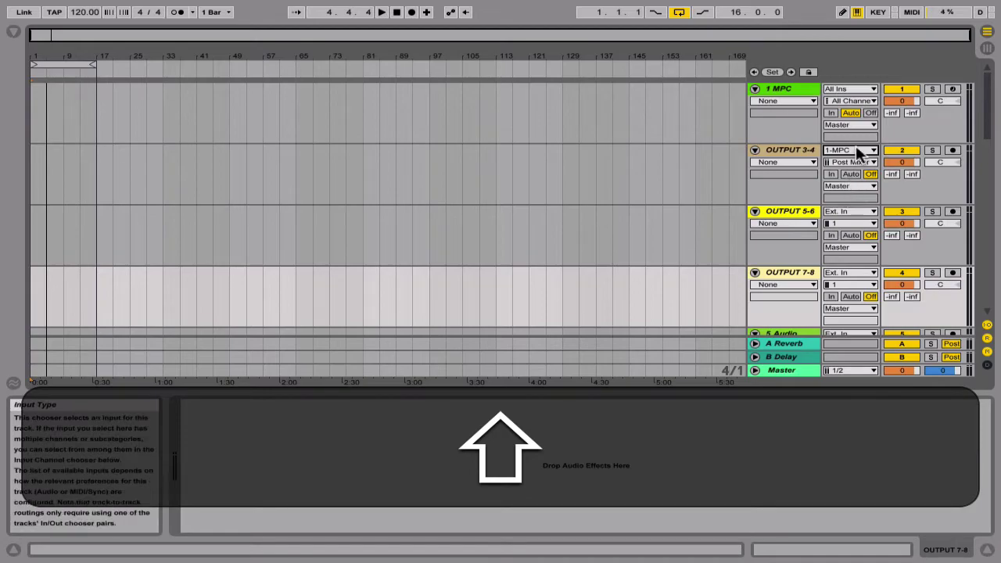
left_click(870, 162)
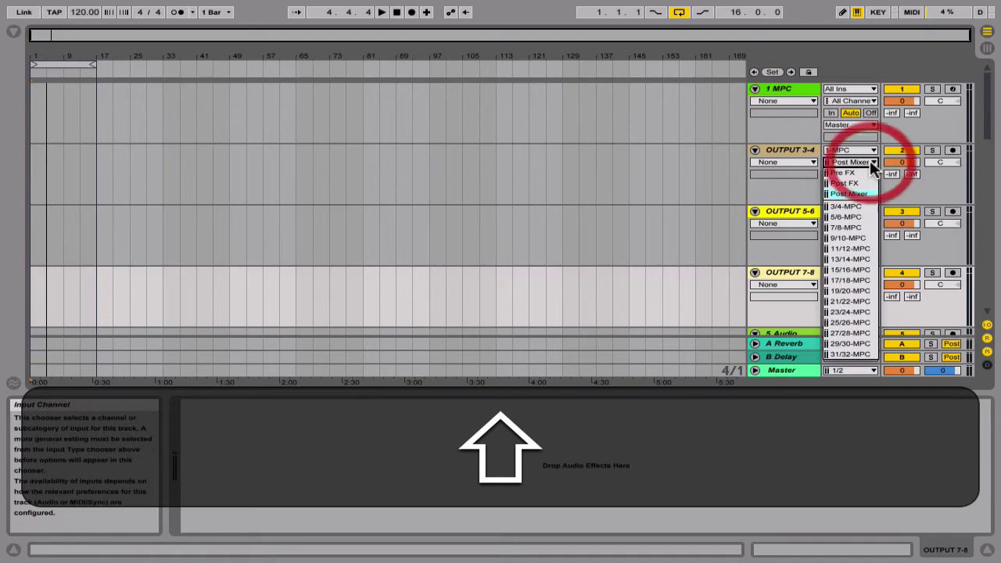
left_click(850, 205)
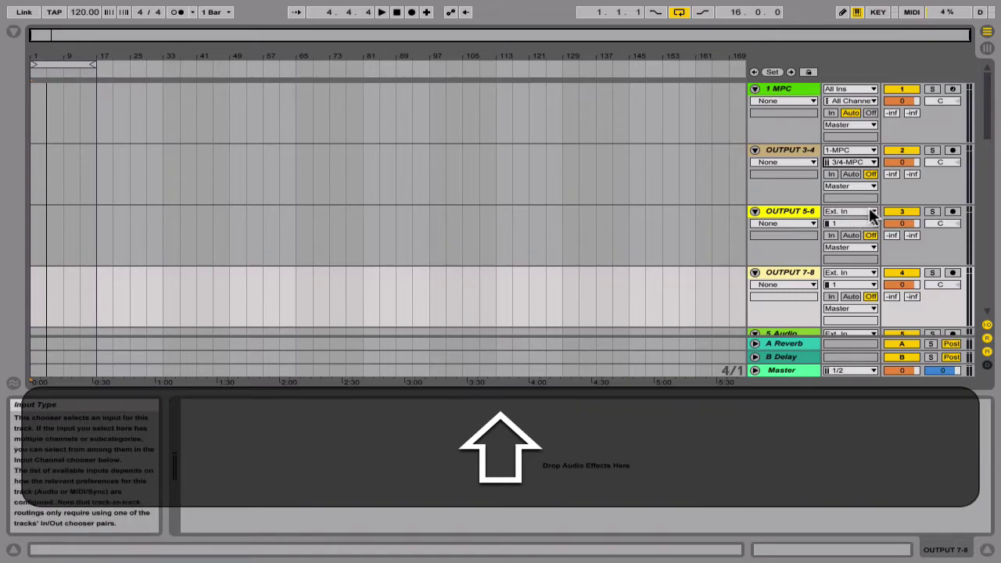
Step: Set the OUTPUT 5-6 track's audio input to 1-MPC with the 5/6-MPC channel
left_click(855, 213)
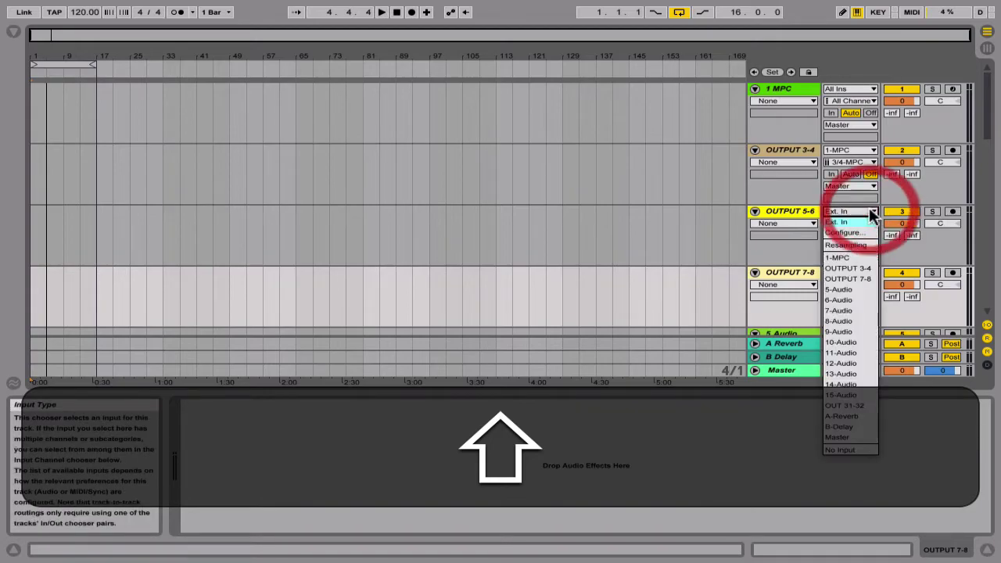
left_click(849, 255)
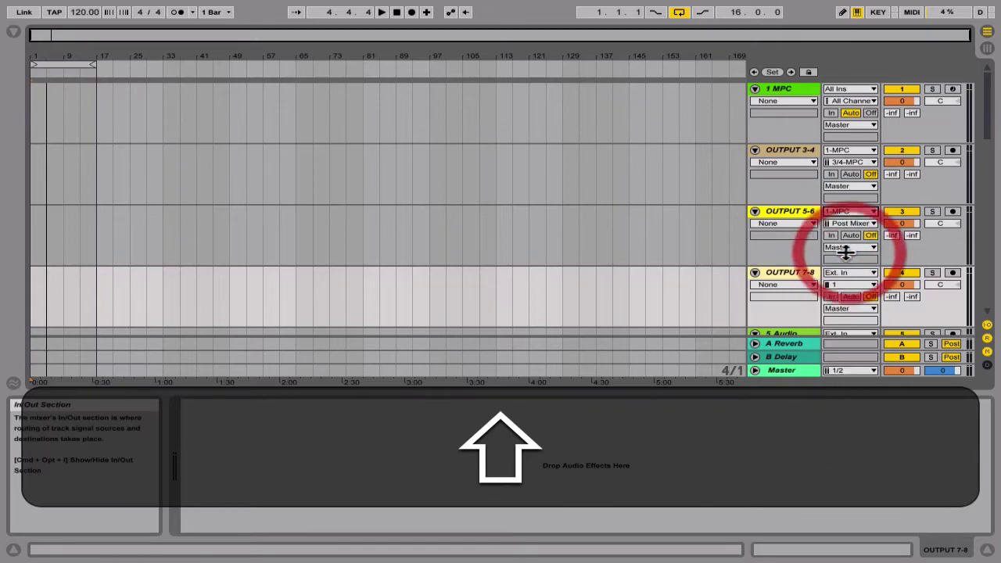
left_click(872, 225)
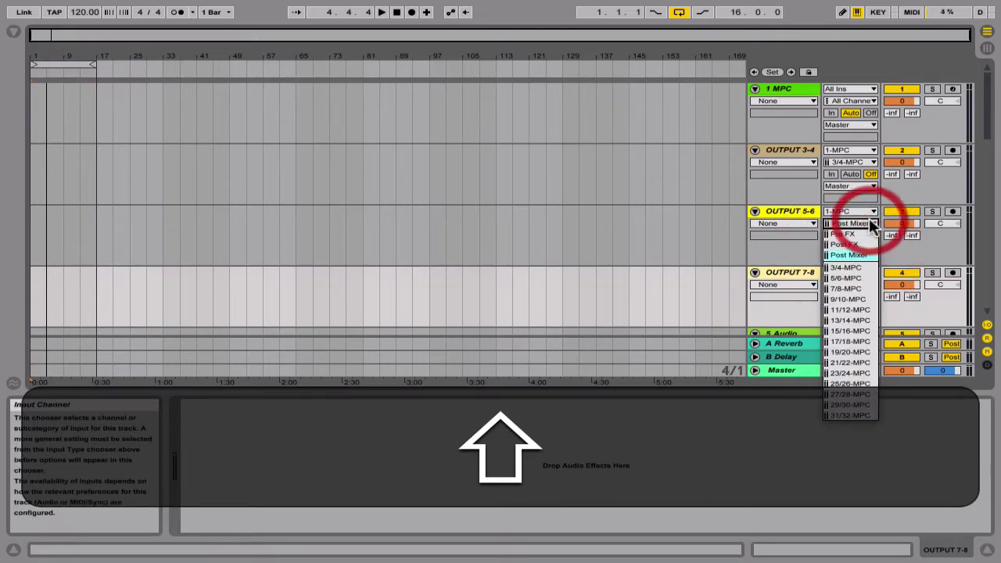
left_click(844, 278)
Step: Set the OUTPUT 7-8 track's audio input to 1-MPC with the 7/8-MPC channel
left_click(872, 273)
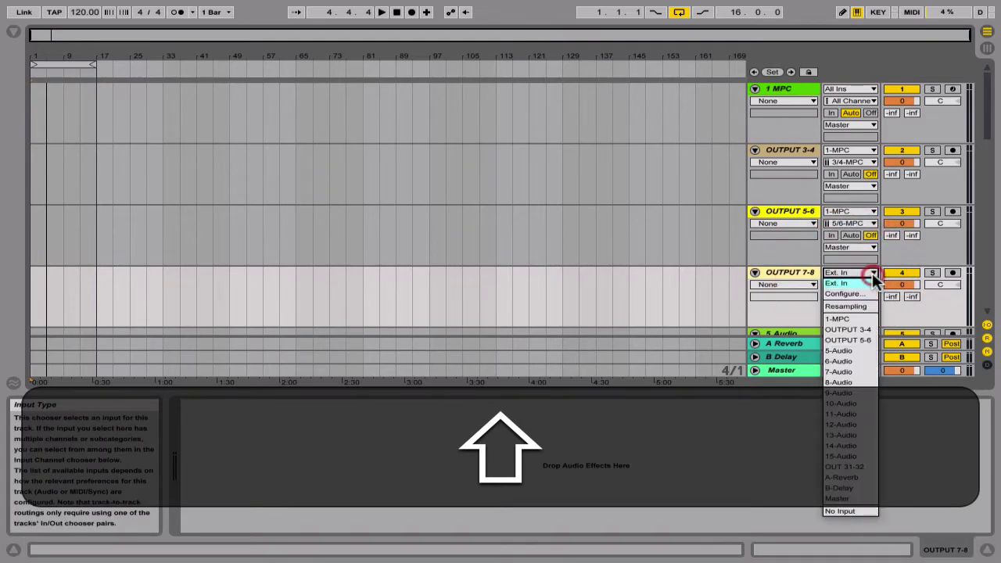
left_click(850, 318)
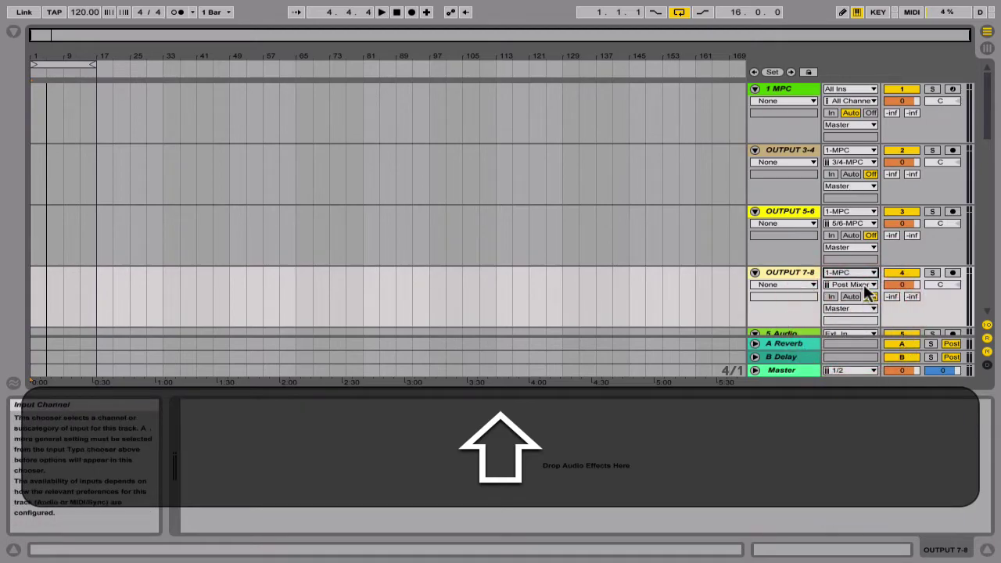
left_click(860, 285)
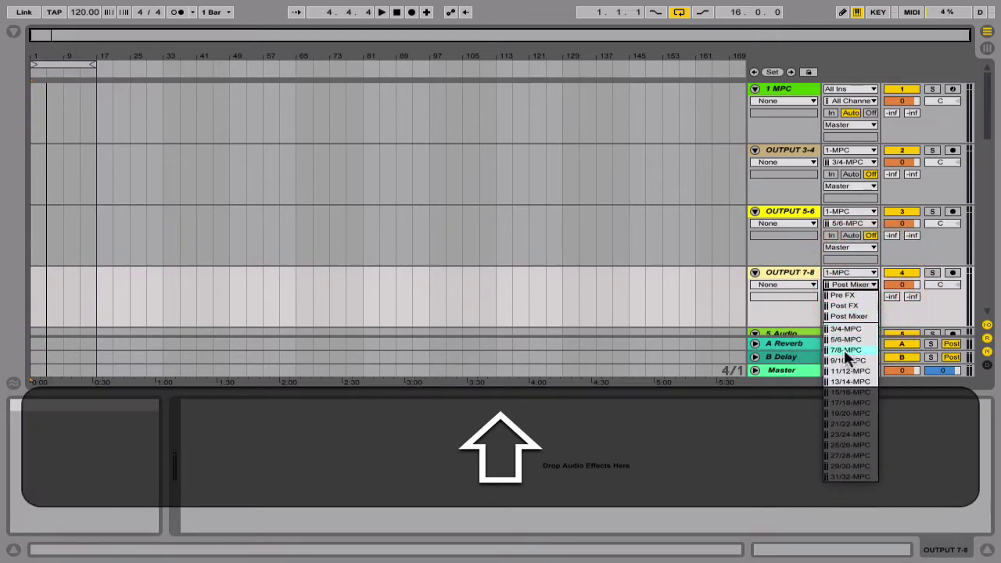
left_click(844, 350)
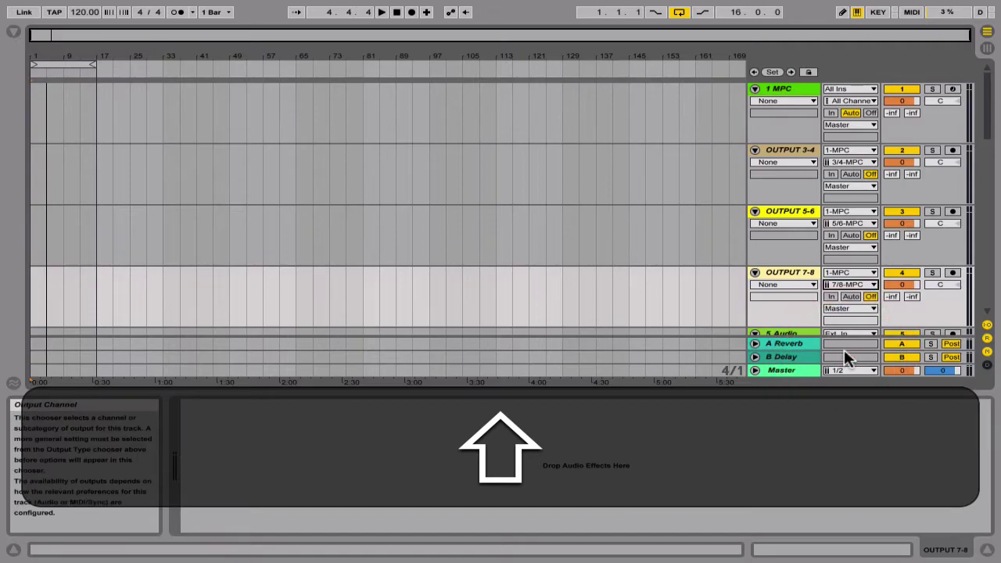
Step: Set the 5 Audio track's audio input to 1-MPC with the 9/10-MPC channel
scroll(844, 349, "down", 5)
scroll(844, 349, "up", 5)
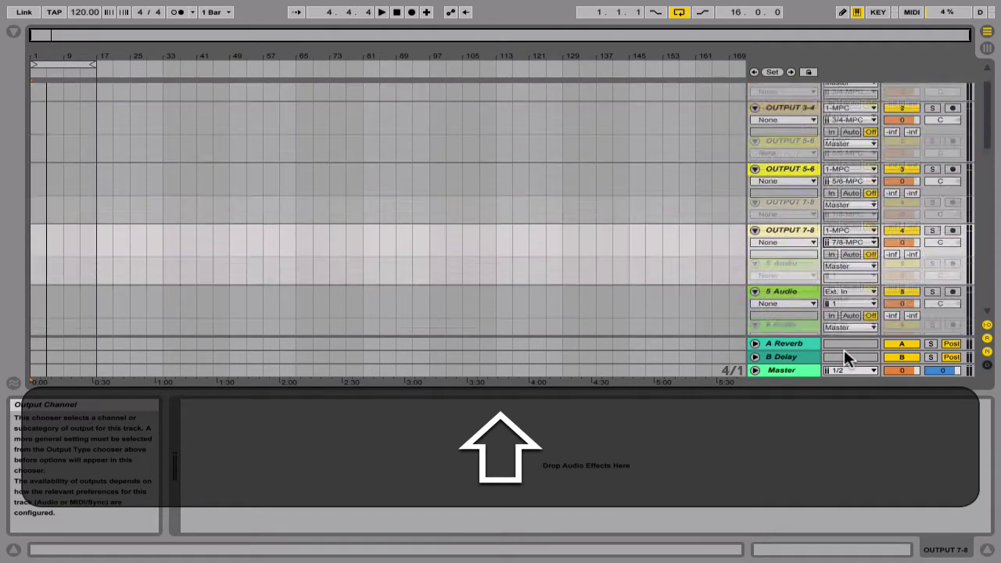
scroll(826, 278, "down", 3)
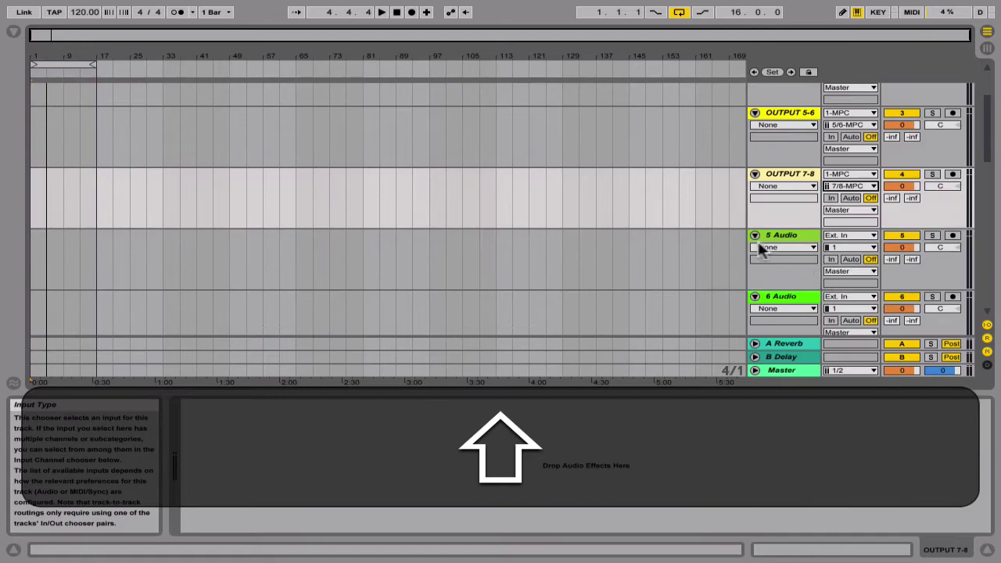
left_click(787, 247)
left_click(784, 239)
left_click(782, 238)
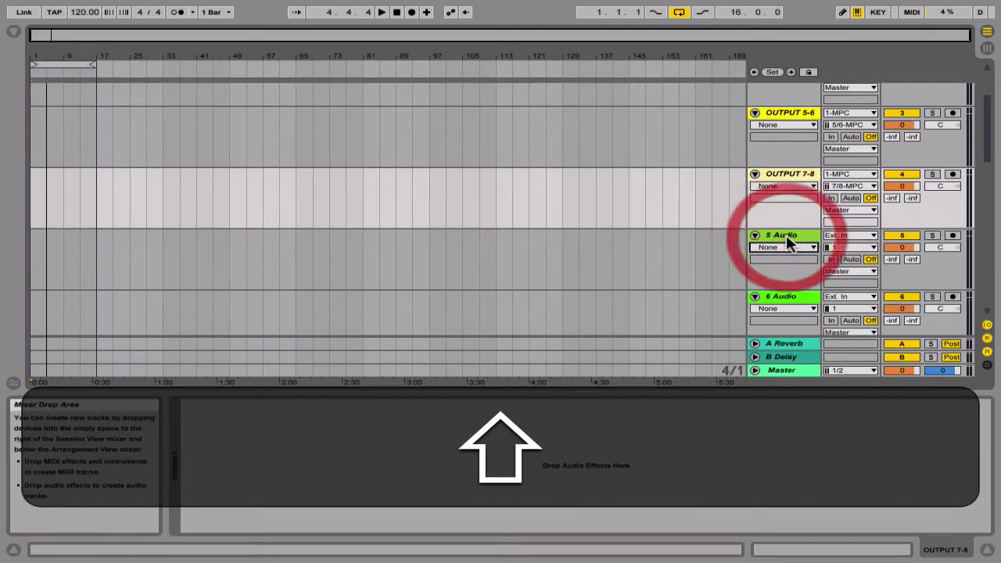
left_click(855, 239)
left_click(834, 278)
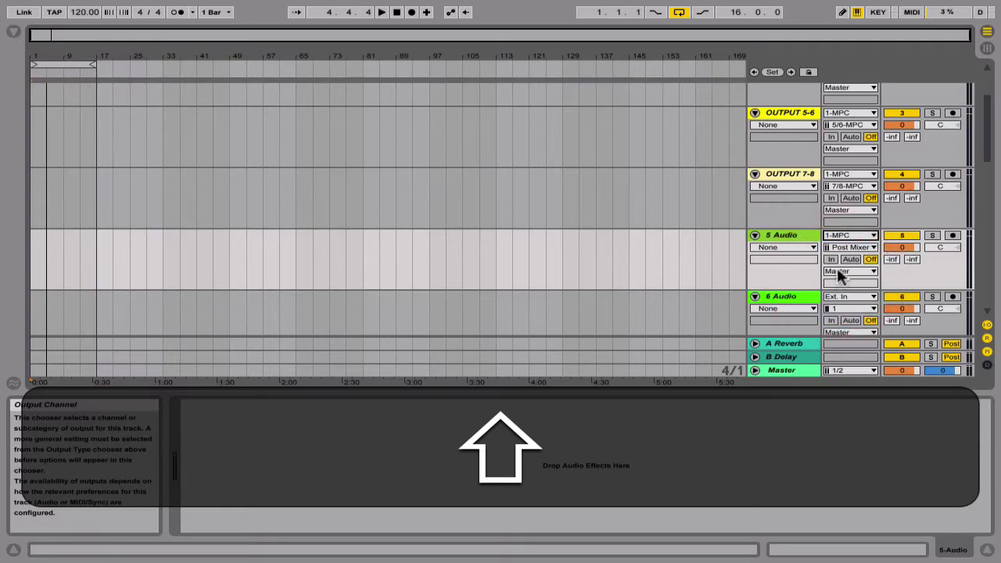
left_click(864, 247)
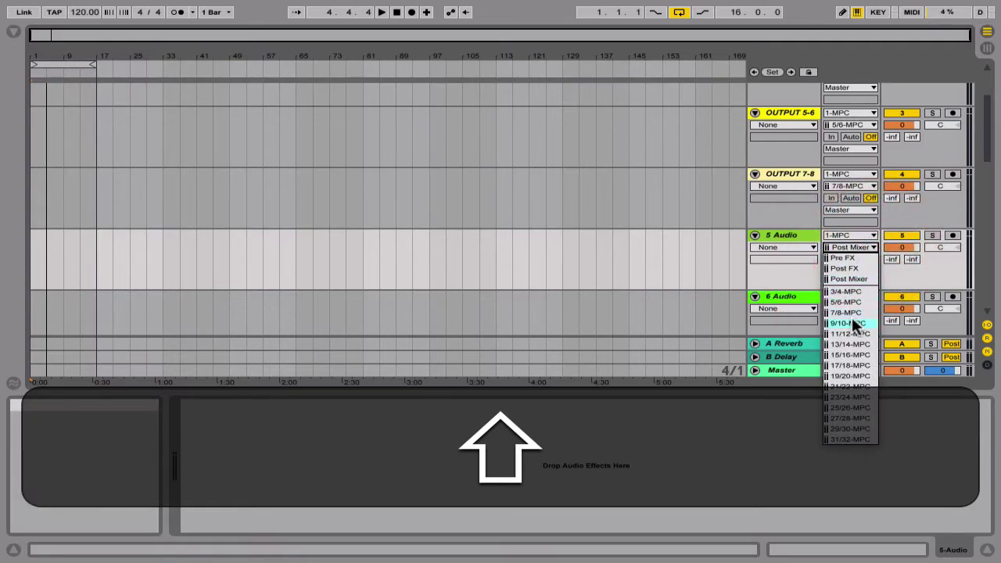
left_click(853, 322)
Step: Set the 6 Audio track's audio input to 1-MPC with the 11/12-MPC channel
left_click(847, 298)
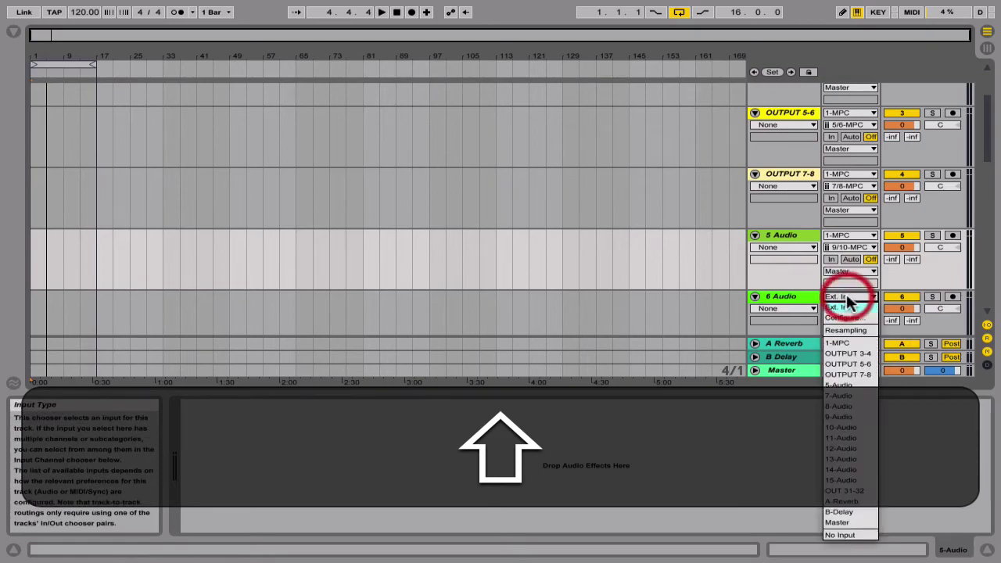
left_click(841, 343)
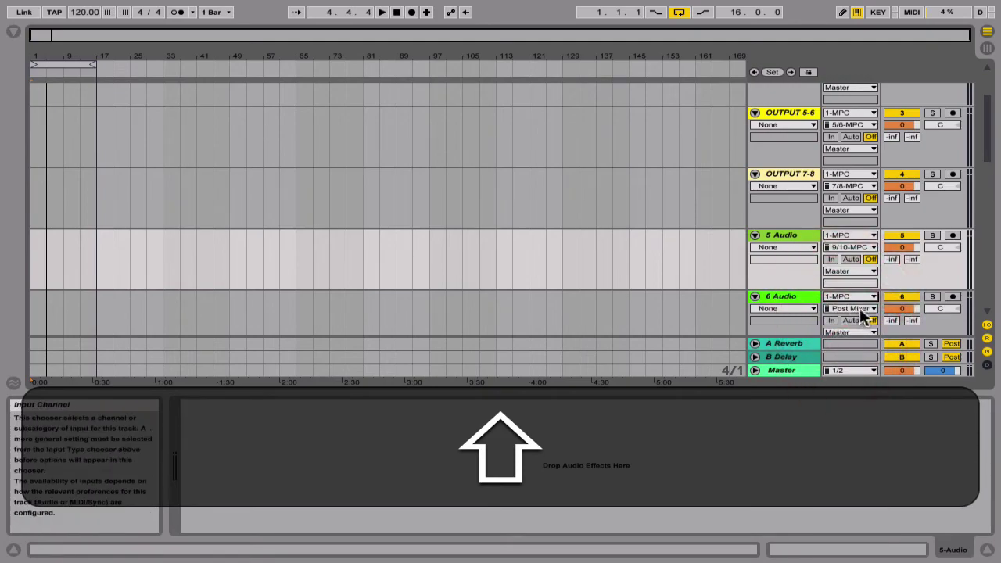
left_click(861, 310)
left_click(854, 390)
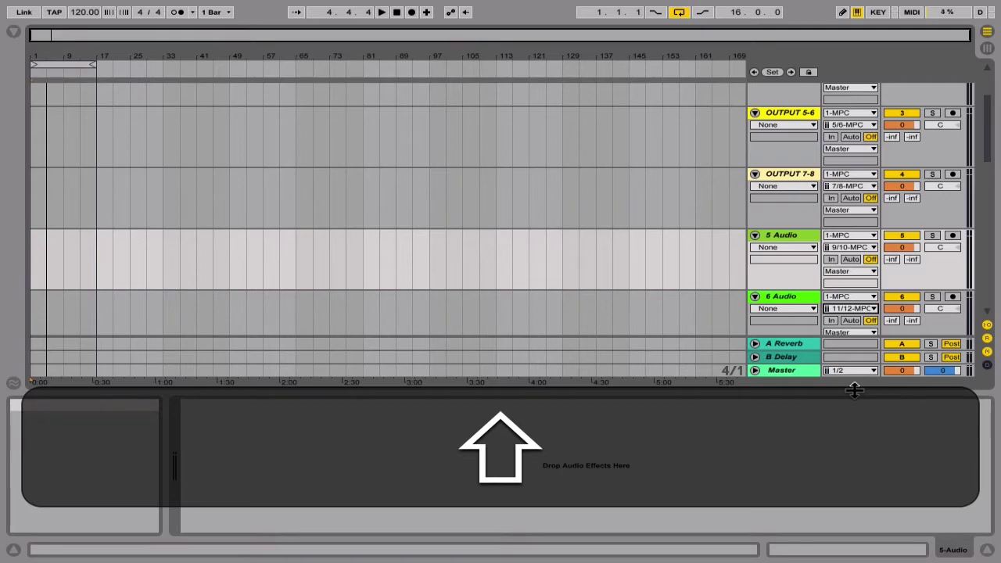
Step: Select the 1 MPC track and open the MPC plug-in's editor window
scroll(863, 188, "up", 3)
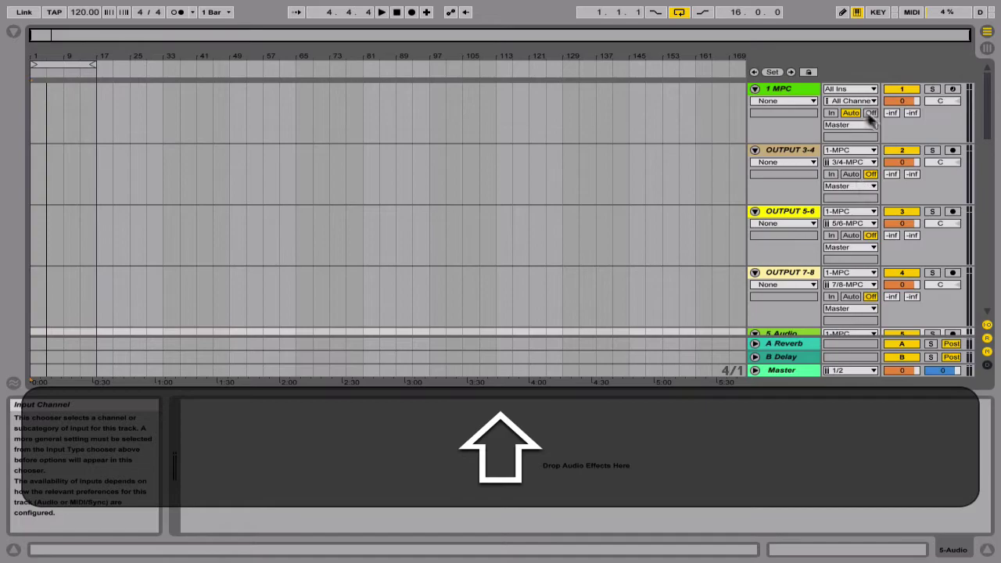
left_click(786, 89)
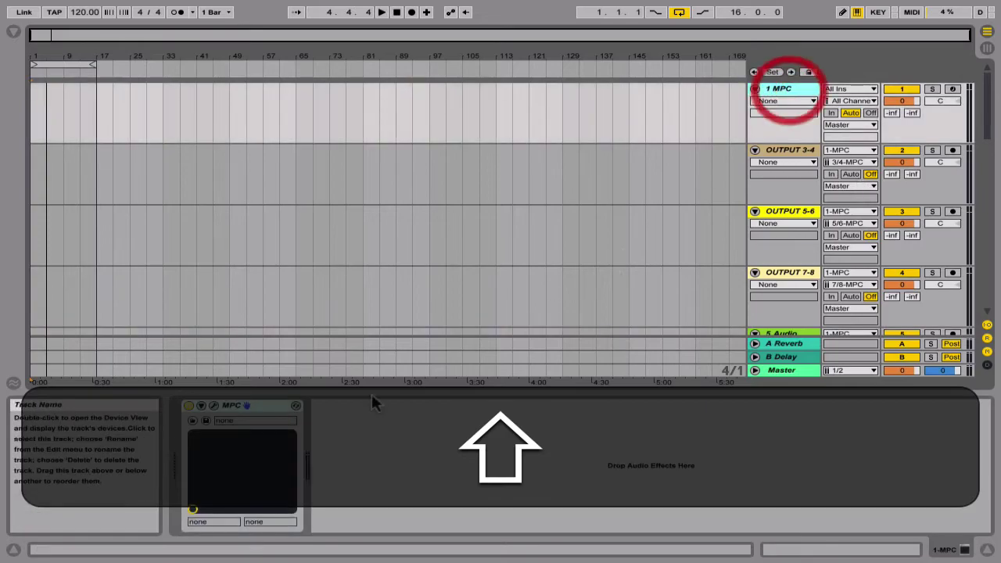
left_click(213, 405)
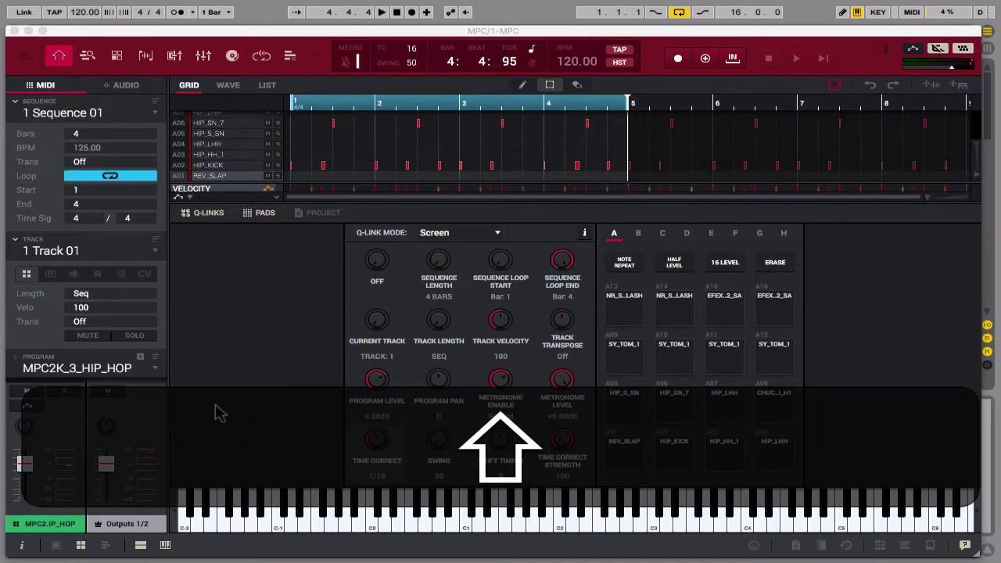
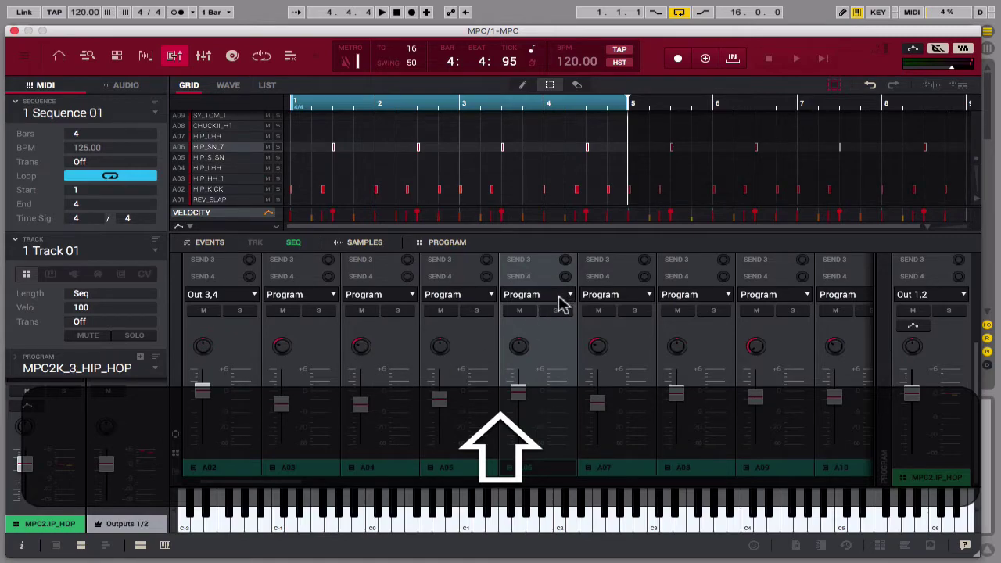
Step: Route the HIP_SN_7 snare pad, A06, to stereo output Out 5,6 in the MPC pad mixer
left_click(559, 299)
mouse_move(564, 366)
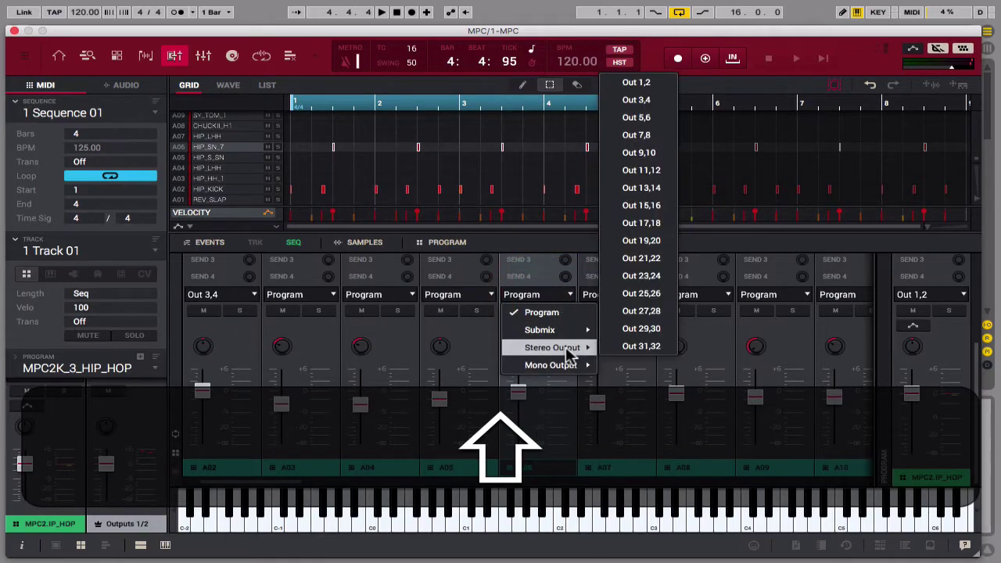
left_click(637, 119)
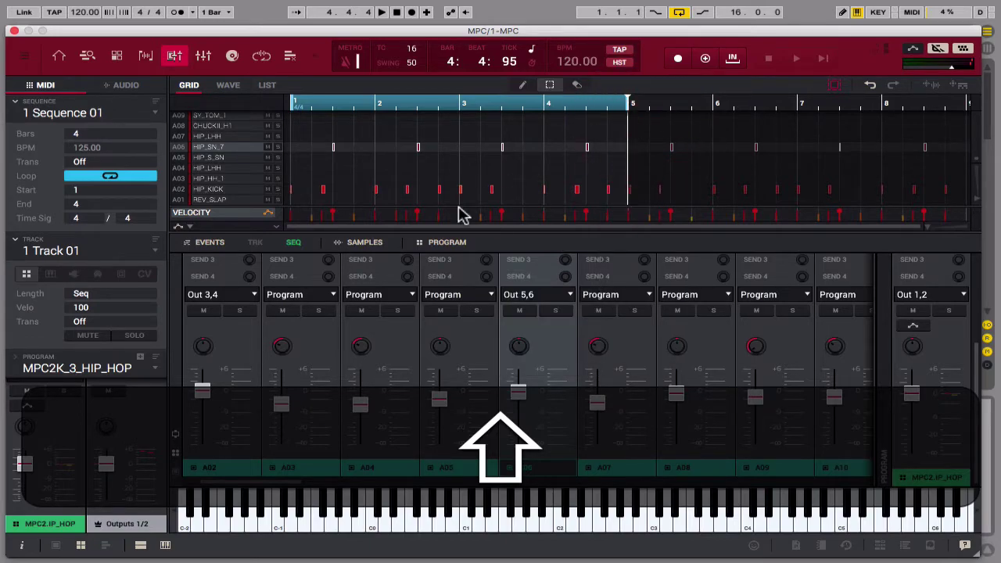
Step: Select the NR_SPLASH pad A13 and route it to stereo output Out 7,8 in the MPC pad mixer
scroll(459, 179, "up", 4)
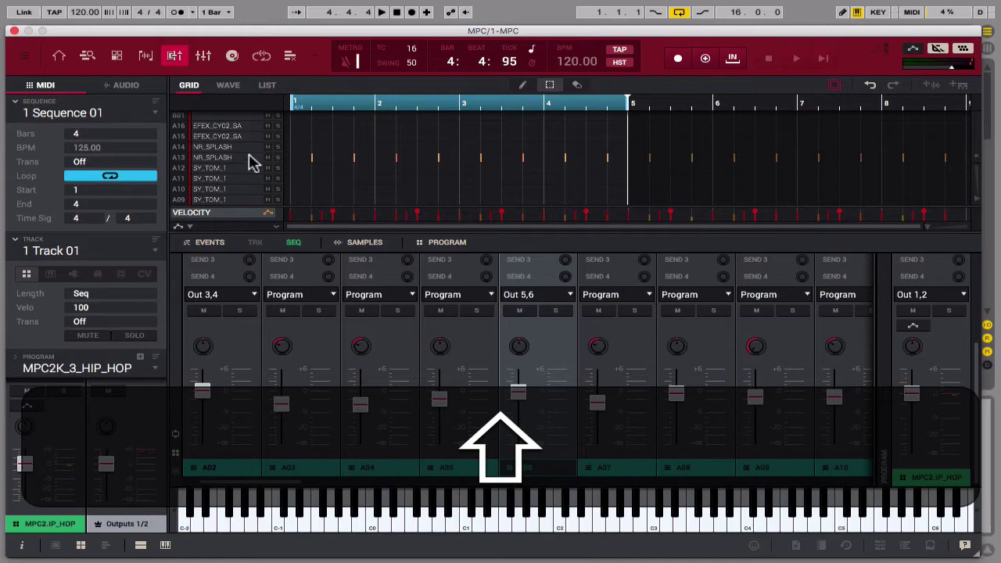
left_click(252, 158)
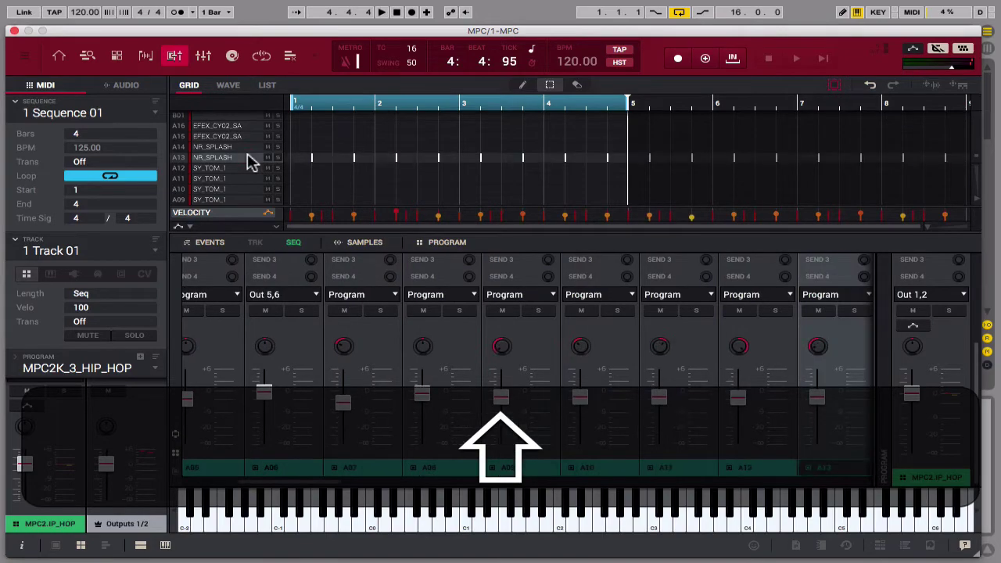
left_click(860, 294)
mouse_move(860, 356)
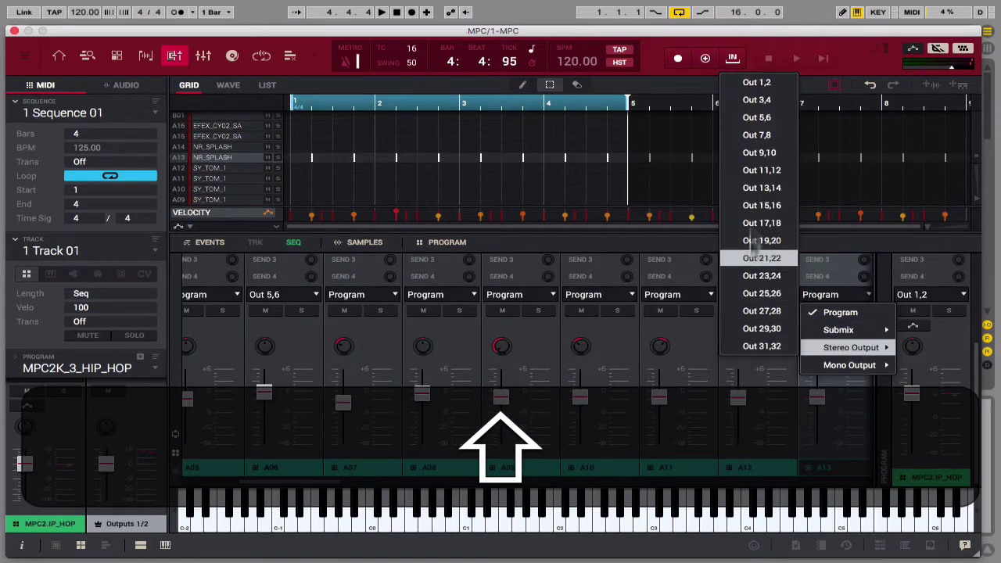
left_click(755, 135)
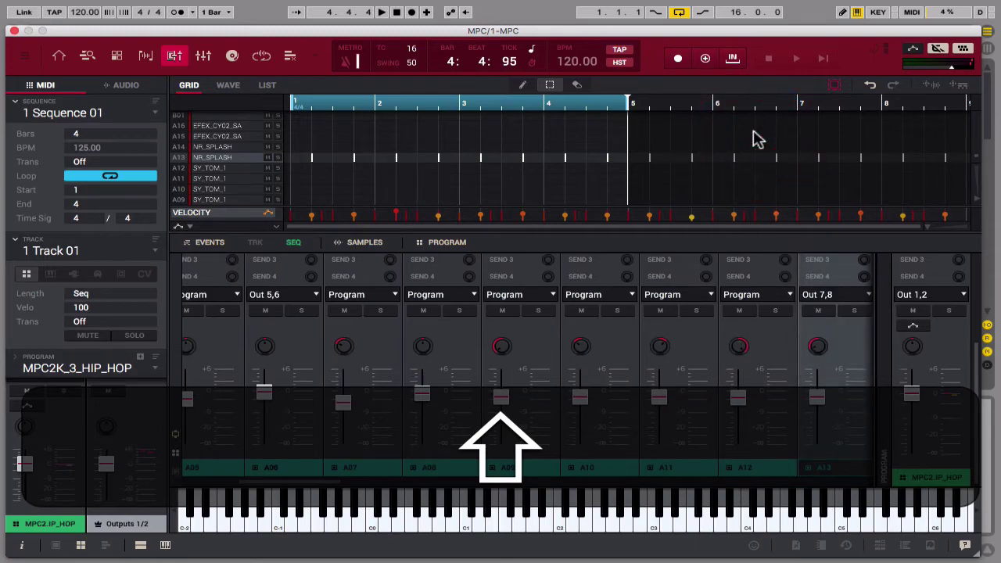
scroll(506, 145, "down", 6)
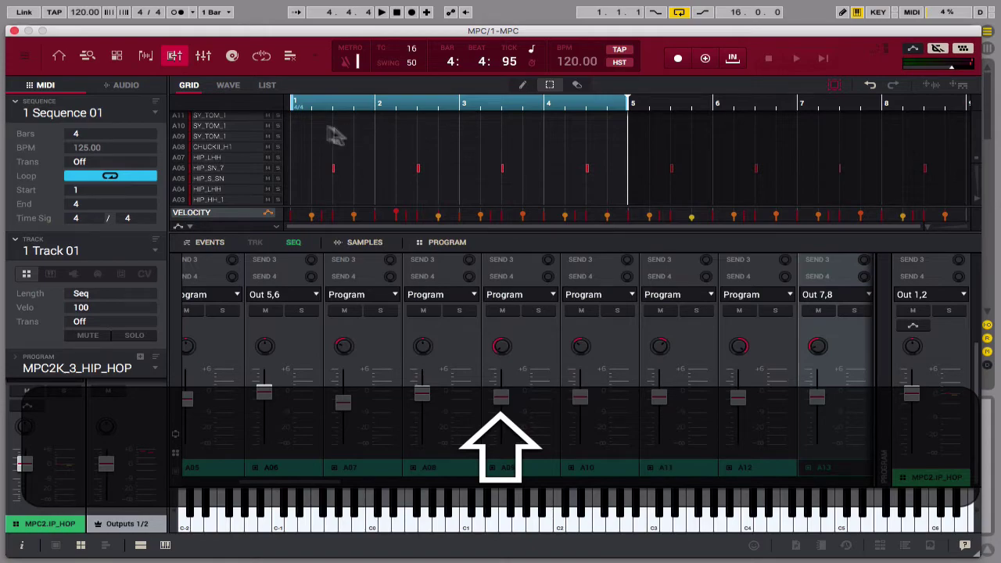
Step: Switch the MPC to Track 02 and route its P_SN_RIM pad, A01, to stereo output Out 9,10
left_click(157, 258)
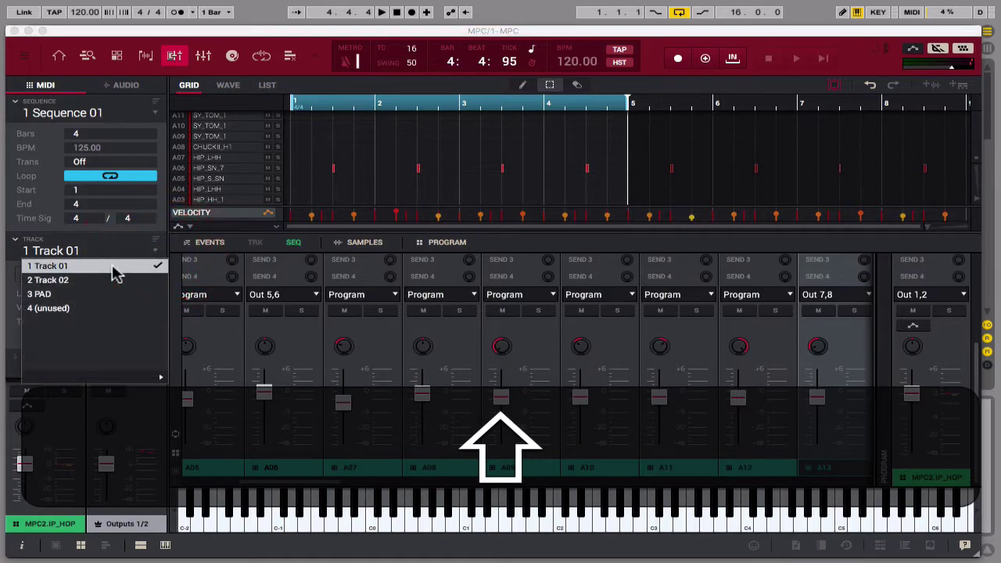
left_click(115, 278)
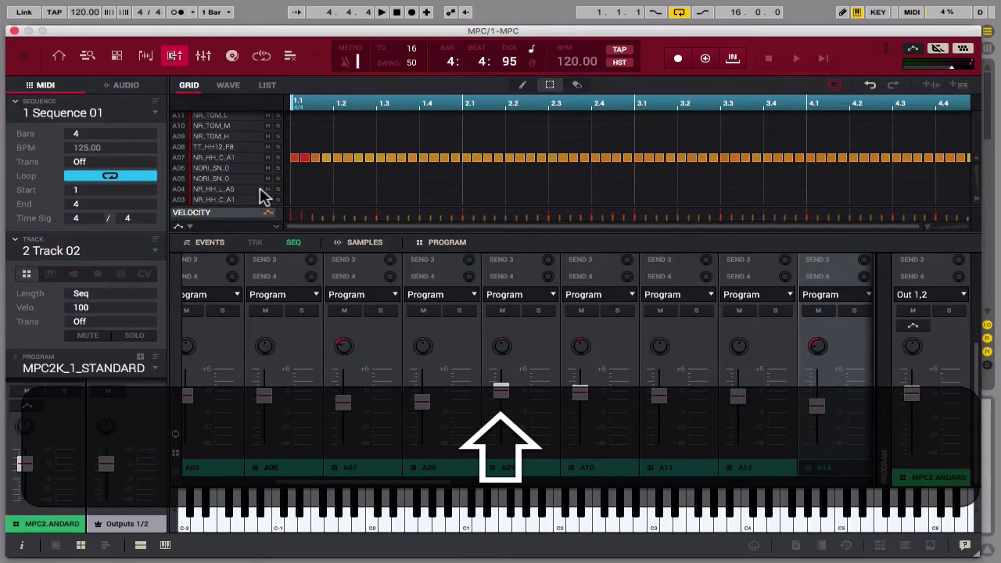
scroll(264, 196, "down", 2)
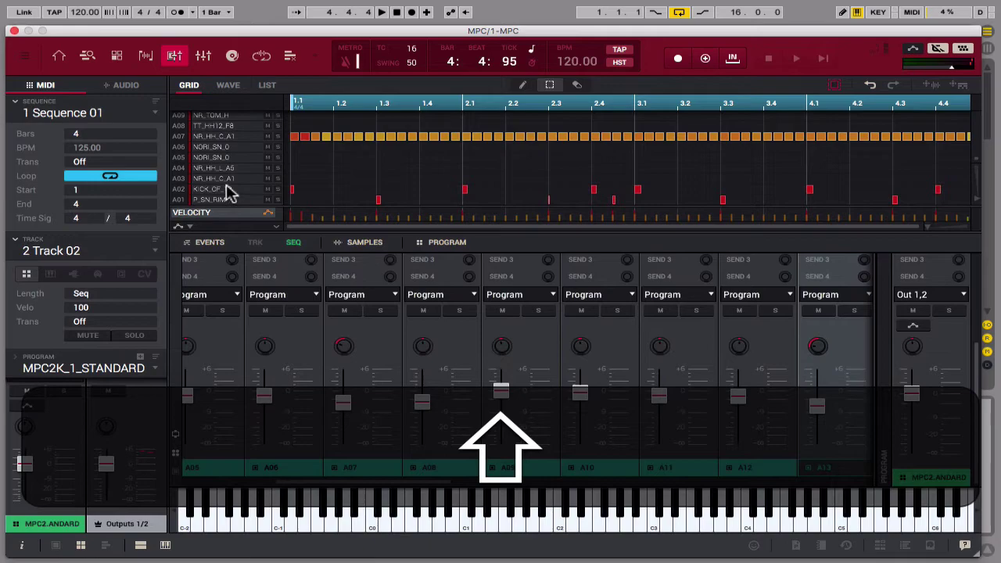
left_click(228, 201)
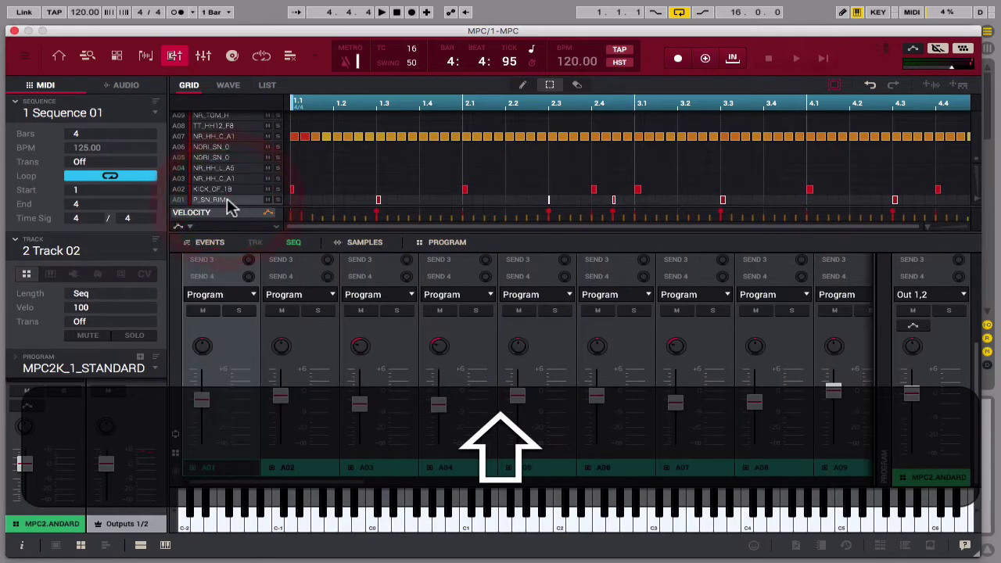
left_click(251, 296)
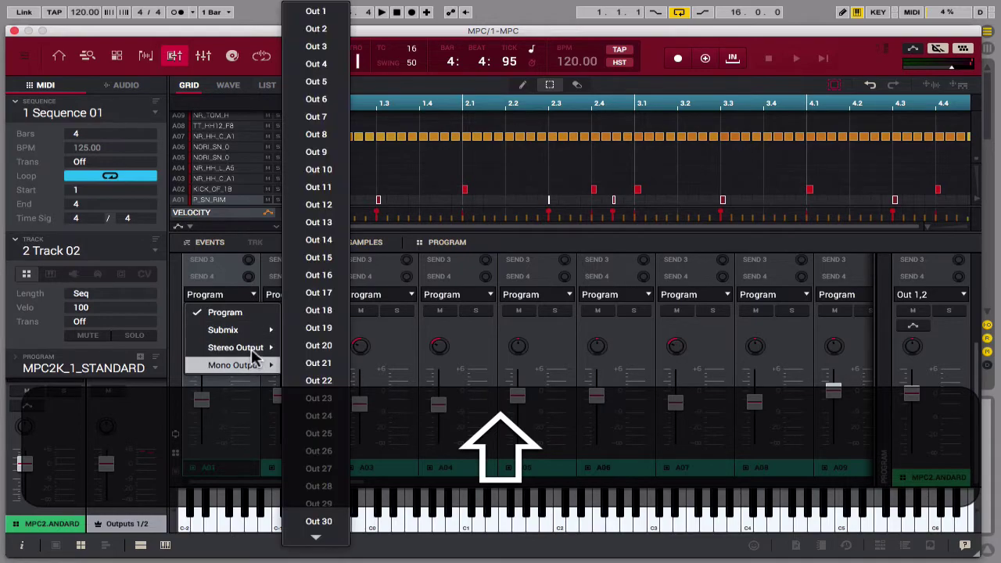
mouse_move(263, 348)
left_click(328, 153)
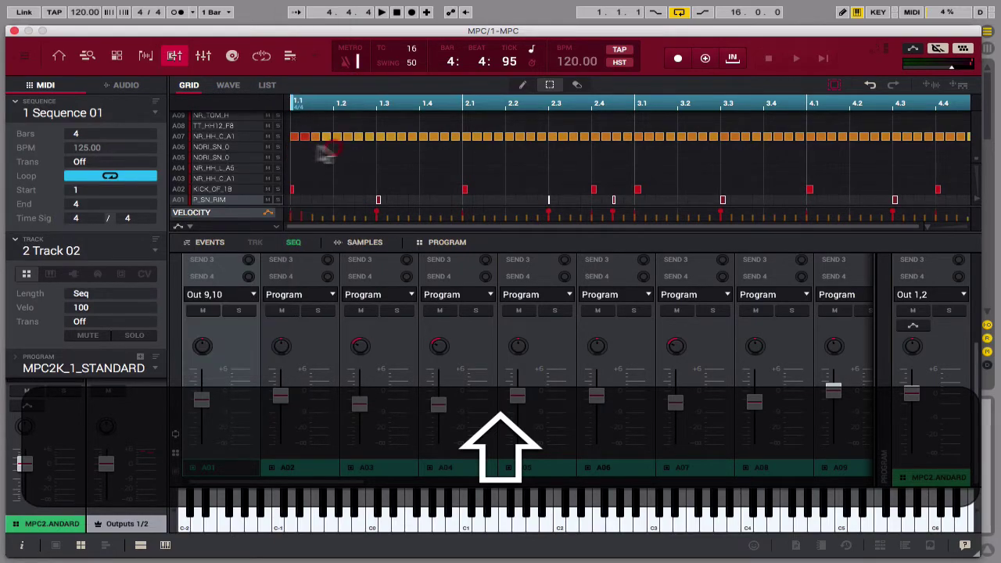
Step: Select Track 02's kick pad A02 and route it to stereo output Out 11,12 in the pad mixer
left_click(223, 190)
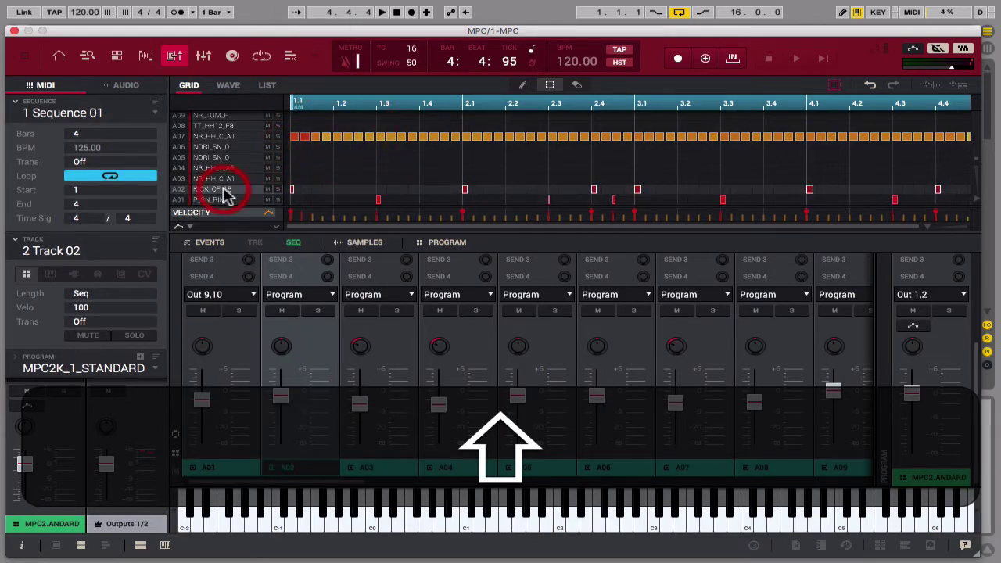
left_click(327, 296)
mouse_move(321, 333)
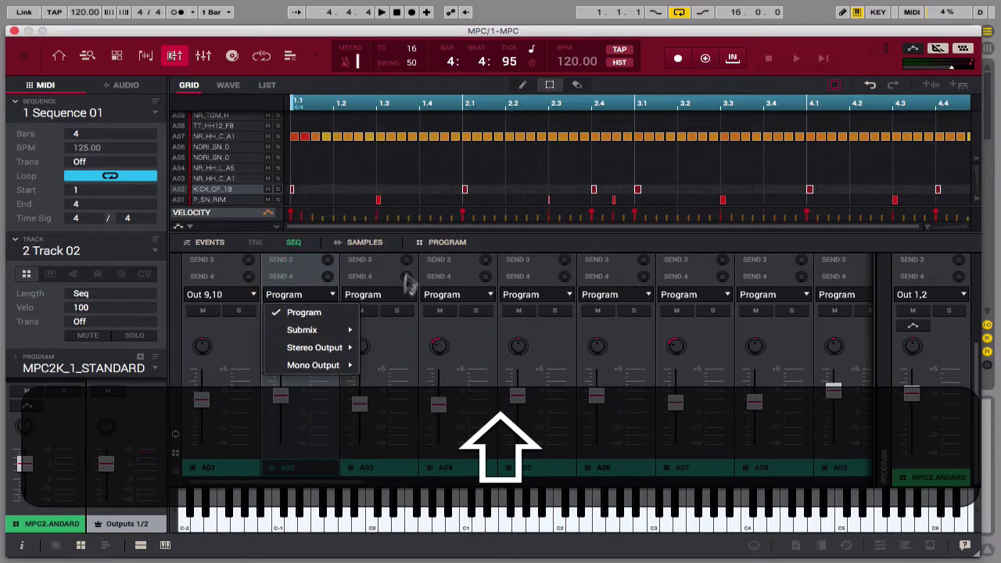
mouse_move(347, 349)
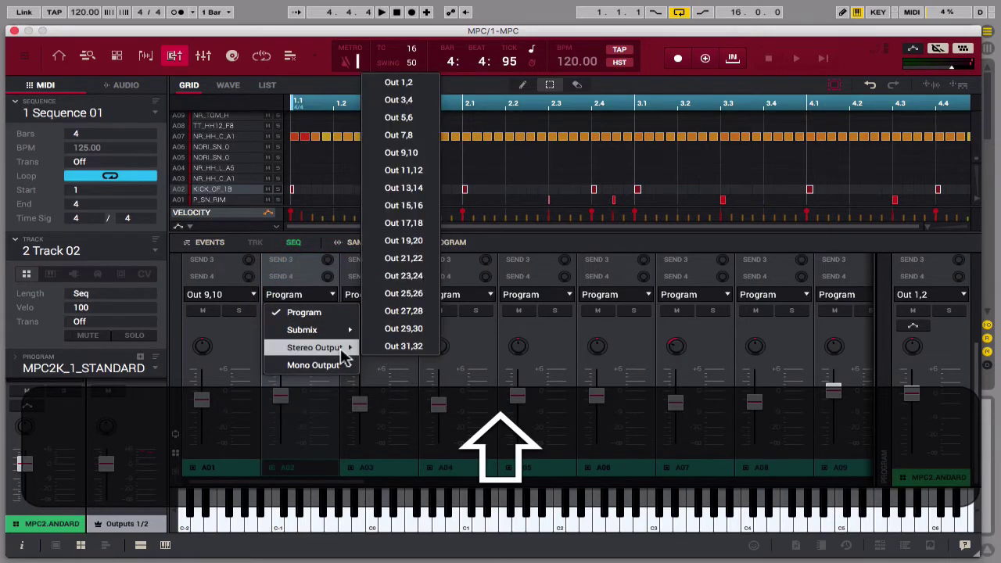
left_click(425, 171)
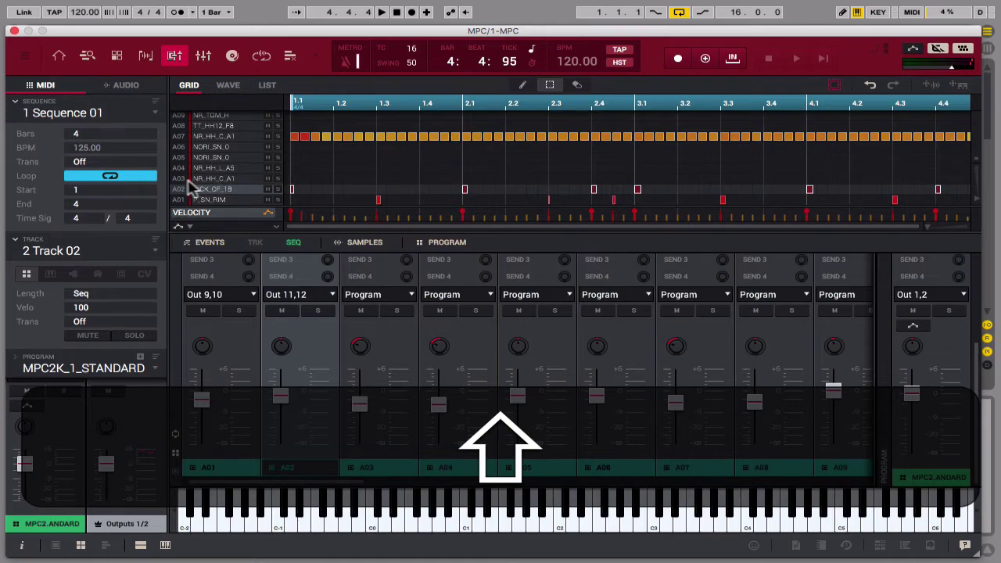
Step: Select Track 02's NR_HH_C_A1 hi-hat pad, A07, and route it to stereo output Out 13,14
left_click(206, 138)
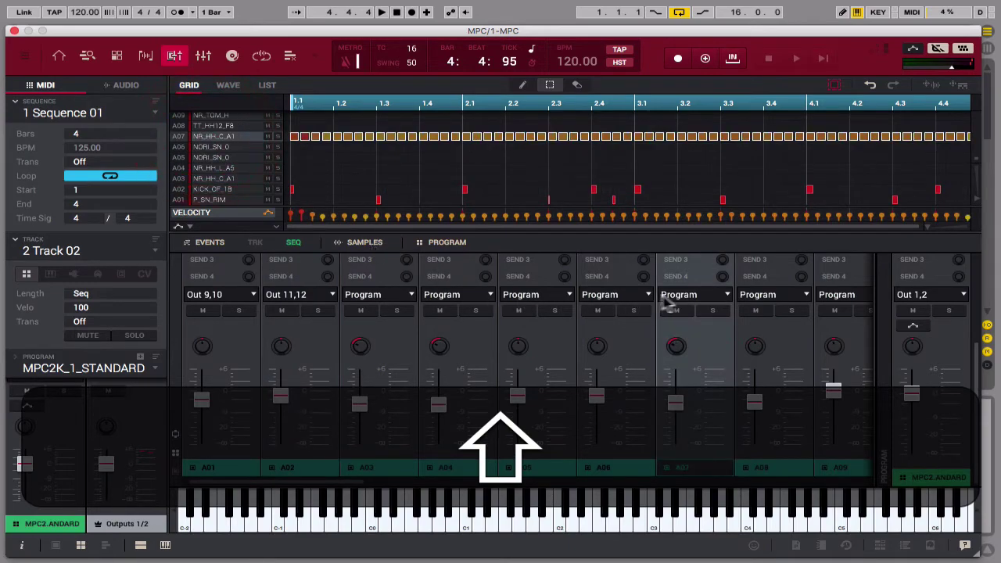
left_click(696, 294)
mouse_move(714, 349)
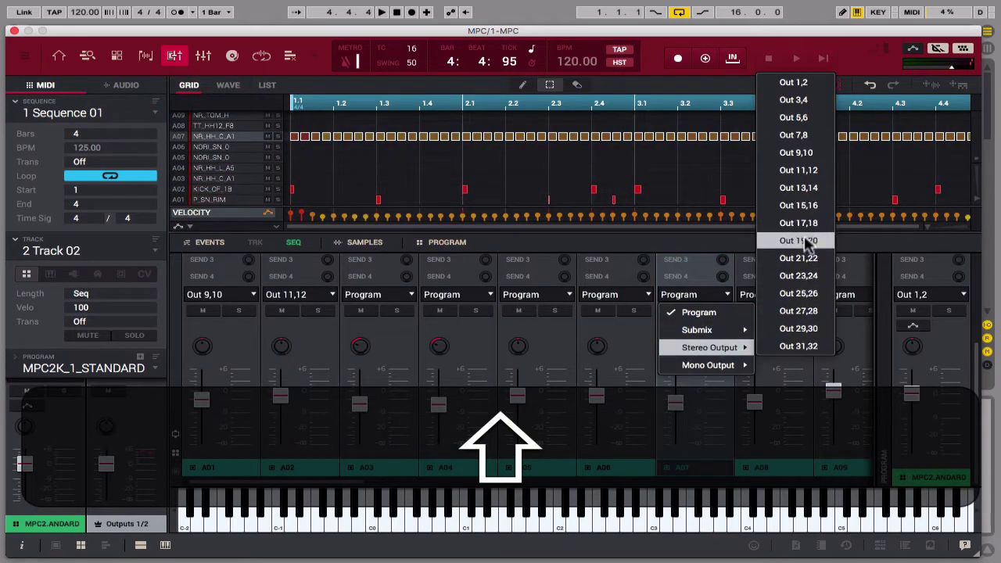
left_click(797, 187)
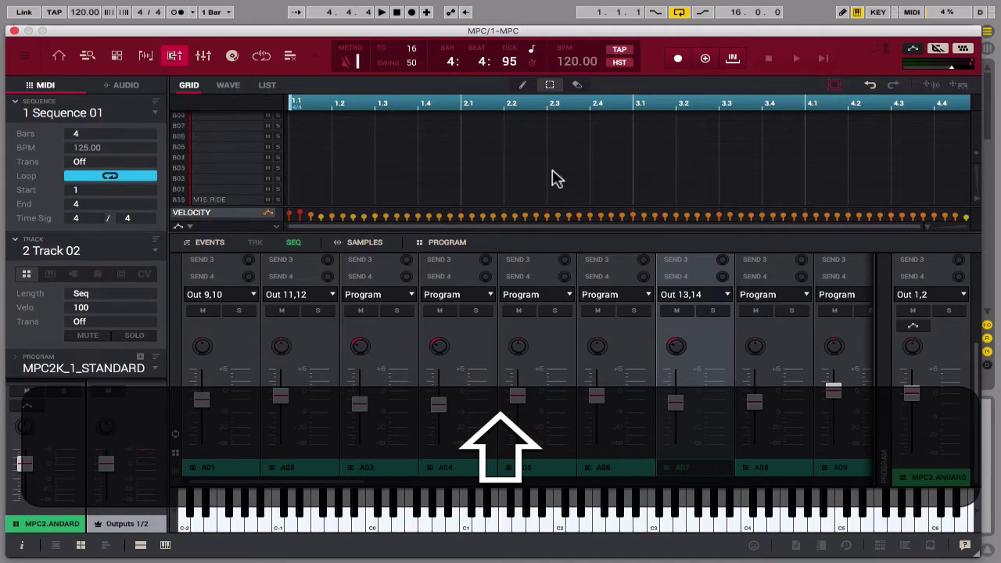
Step: Switch the MPC to track 3 PAD and collapse the Program, Track and Sequence sections to reveal the full channel strip
left_click(154, 251)
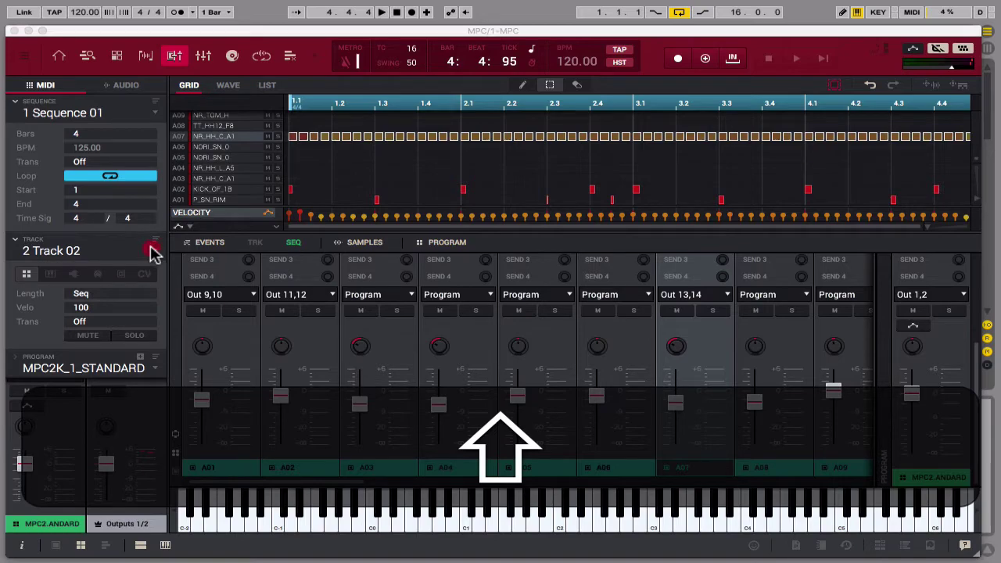
left_click(121, 295)
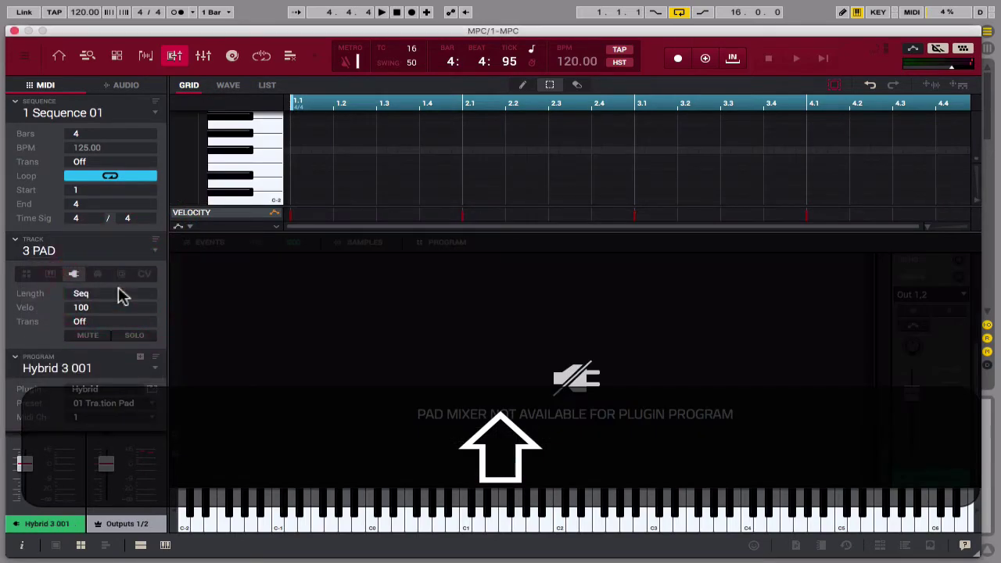
left_click(18, 356)
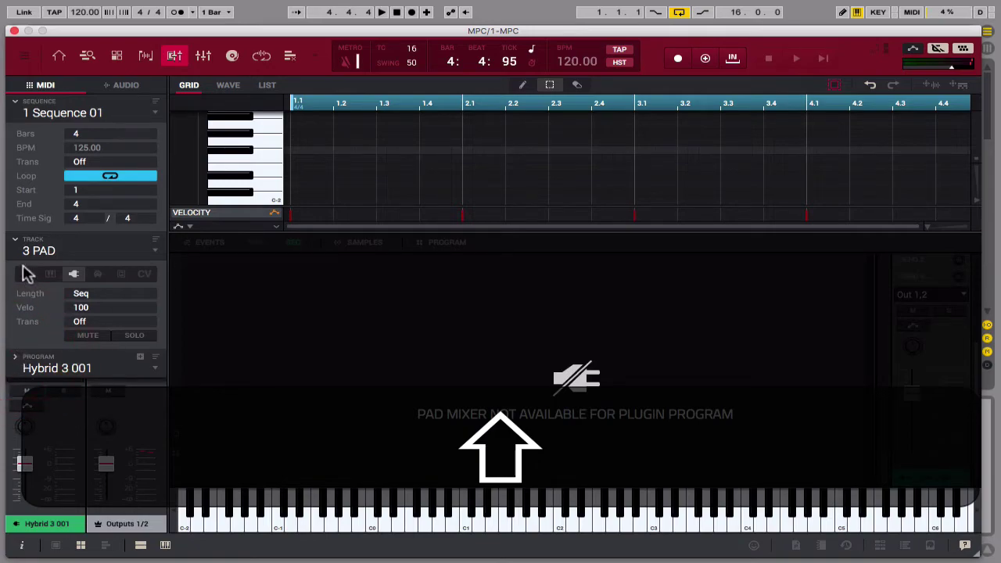
left_click(19, 240)
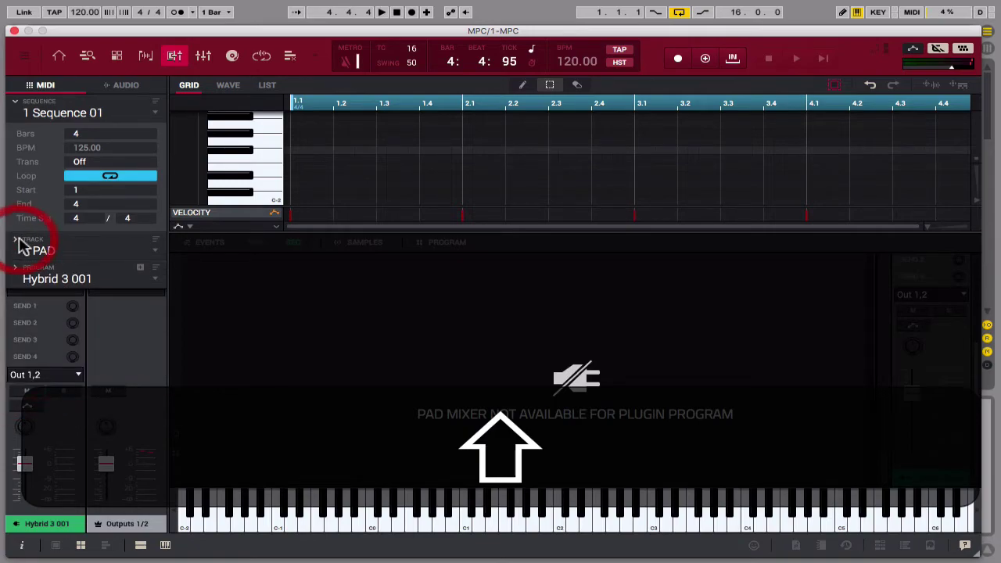
left_click(17, 102)
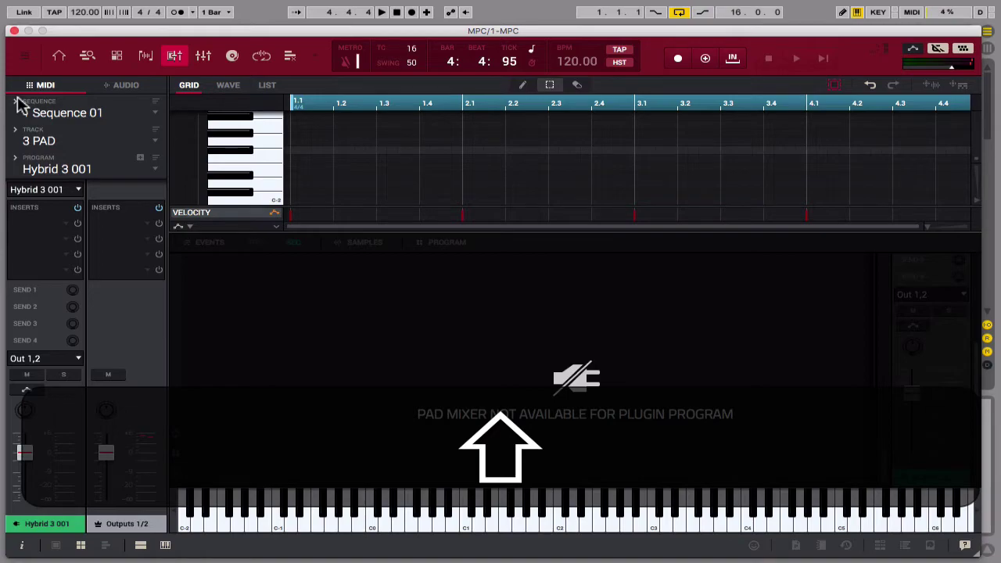
Step: Route the Hybrid 3 001 program to stereo output Out 15,16 and close the MPC plug-in window
left_click(56, 358)
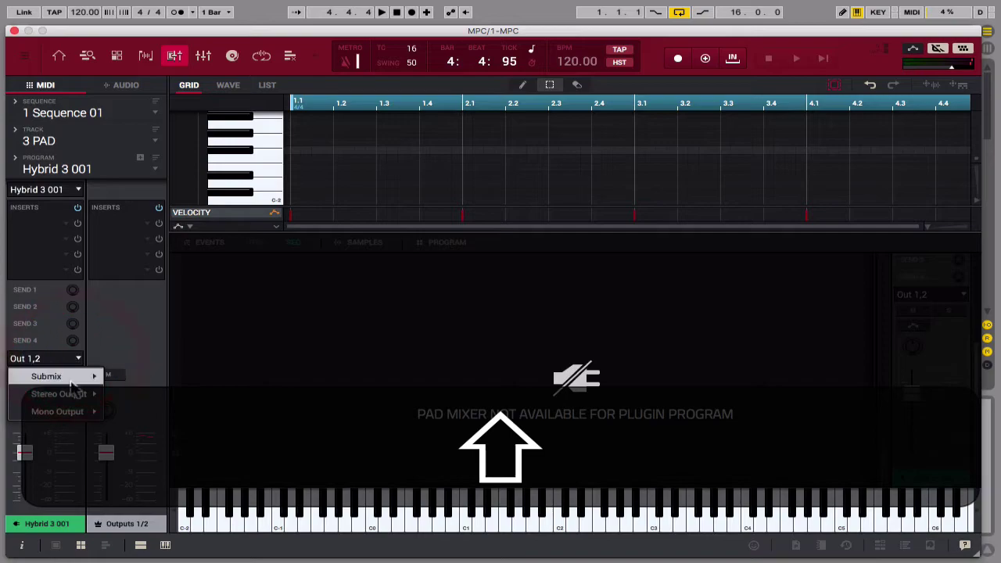
mouse_move(76, 397)
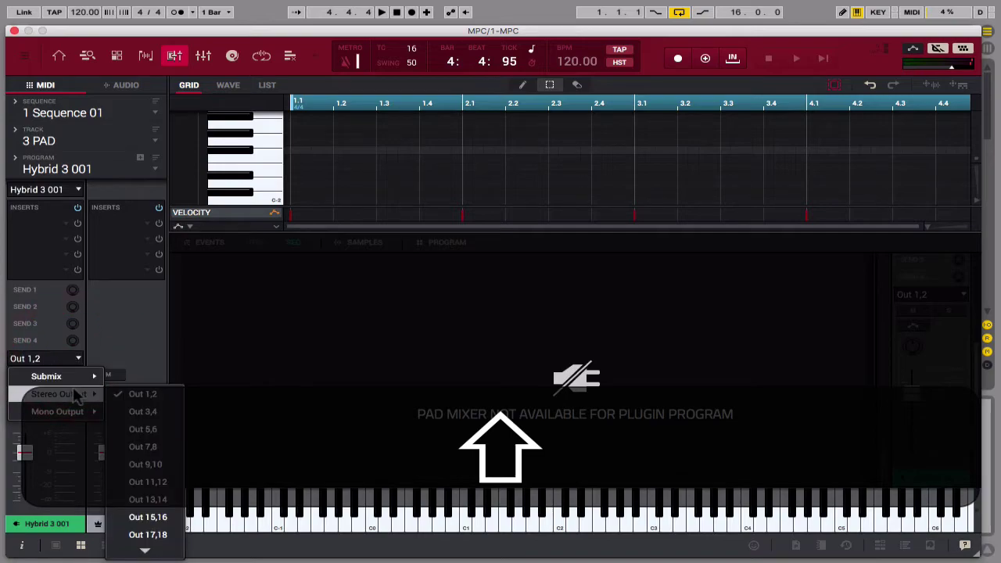
left_click(148, 518)
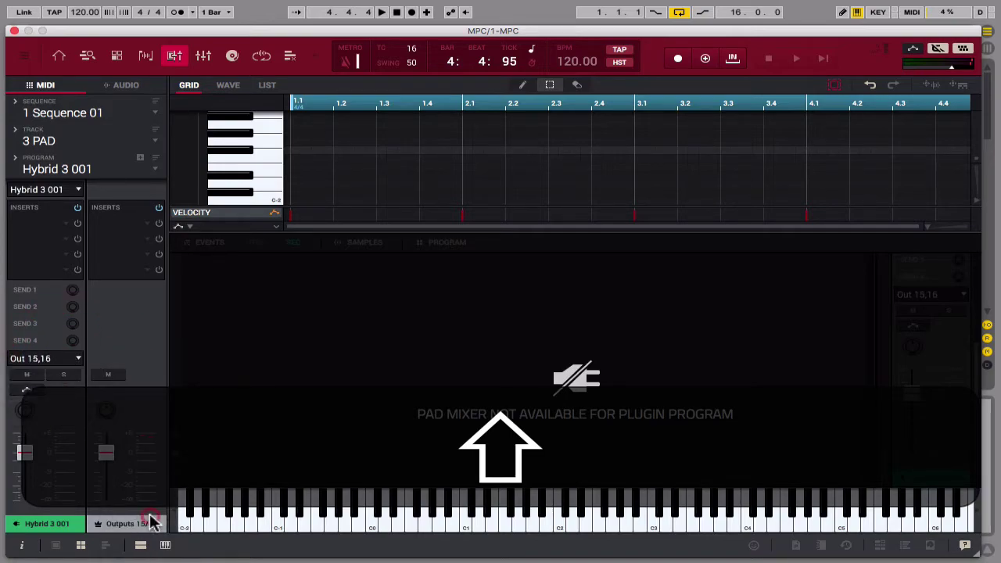
left_click(13, 31)
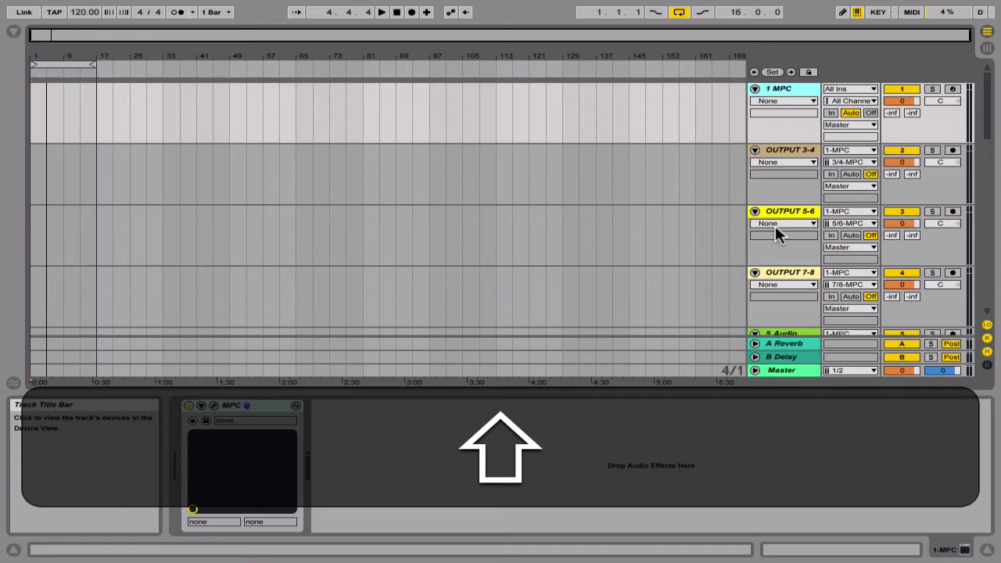
Step: Set the 7 Audio track's audio input to 1-MPC with the 13/14-MPC channel
scroll(774, 225, "down", 5)
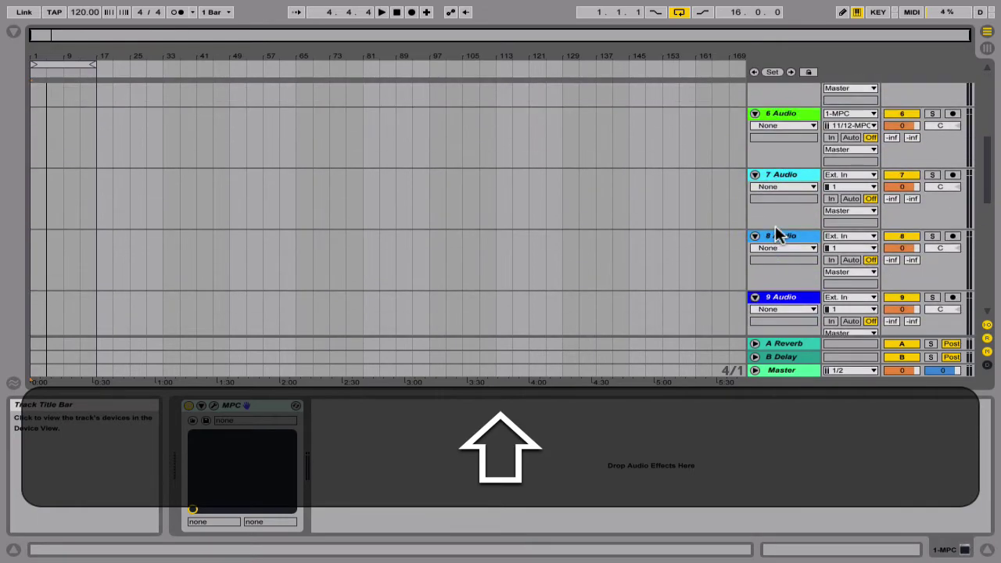
left_click(846, 175)
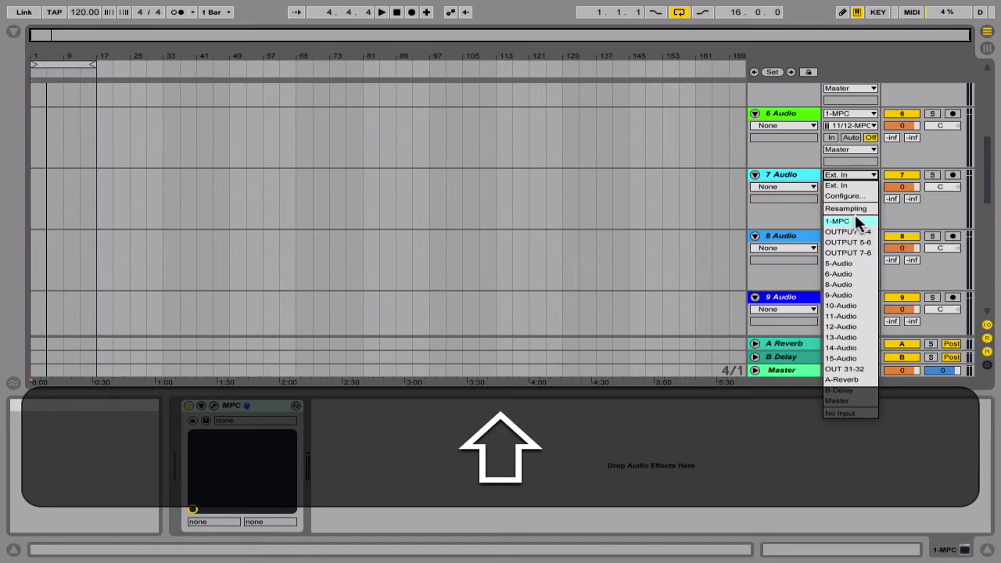
left_click(856, 222)
left_click(860, 188)
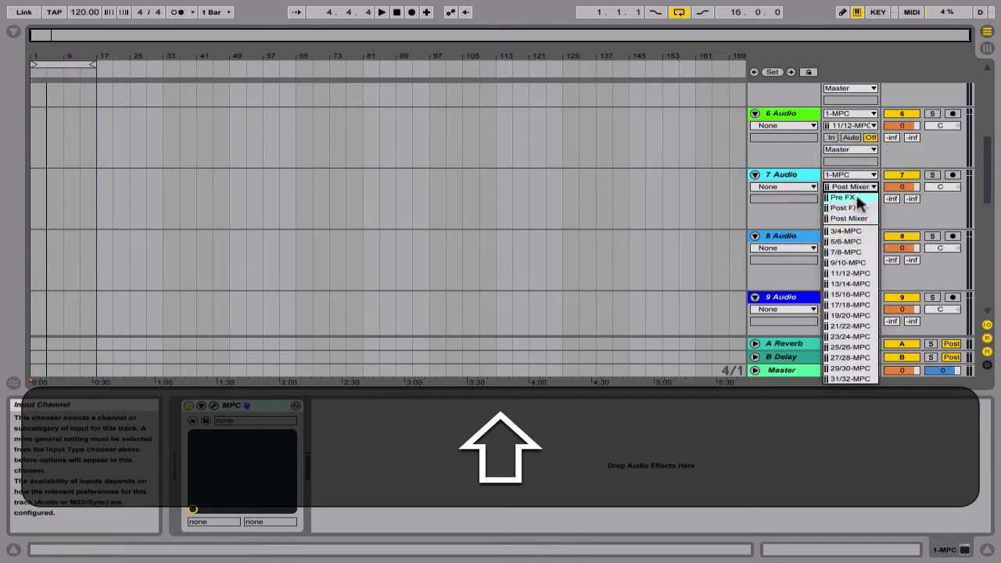
left_click(842, 282)
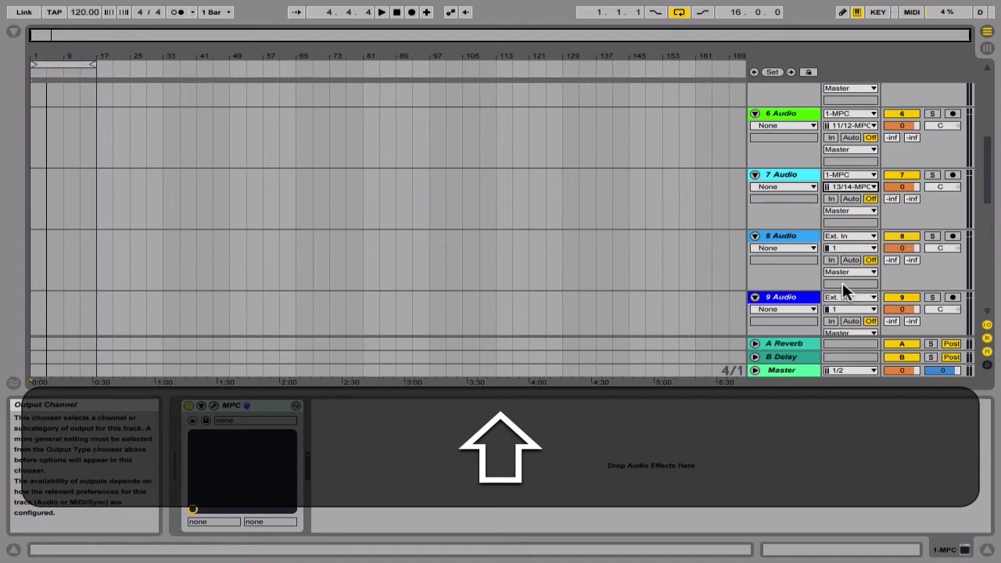
Step: Set the 8 Audio track's audio input to 1-MPC with the 15/16-MPC channel
left_click(871, 234)
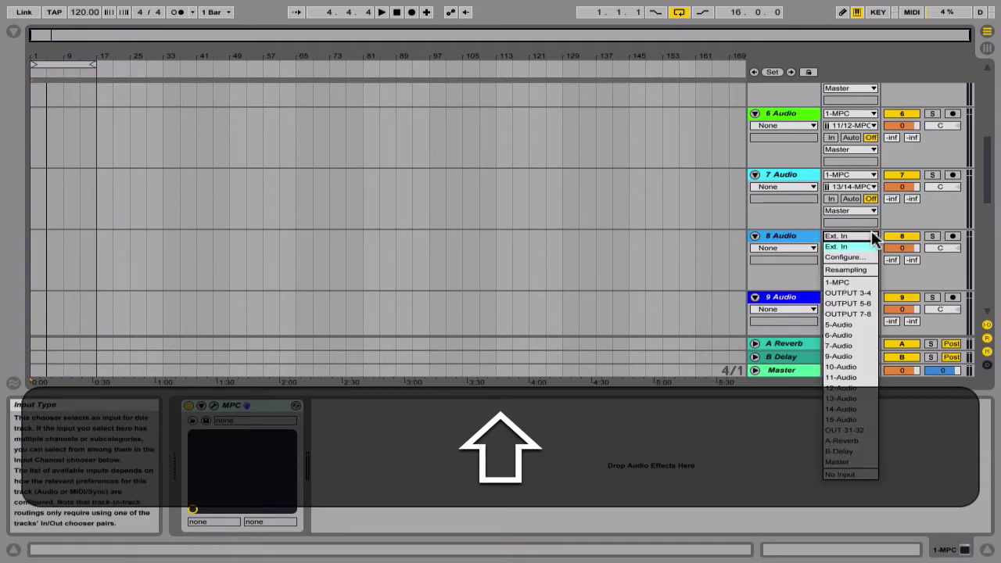
left_click(854, 281)
left_click(873, 248)
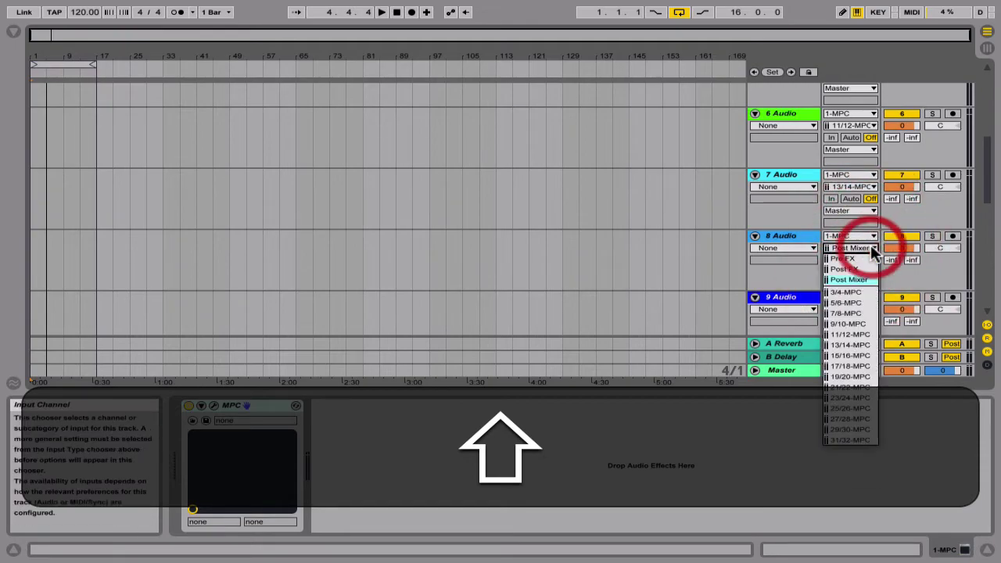
left_click(841, 350)
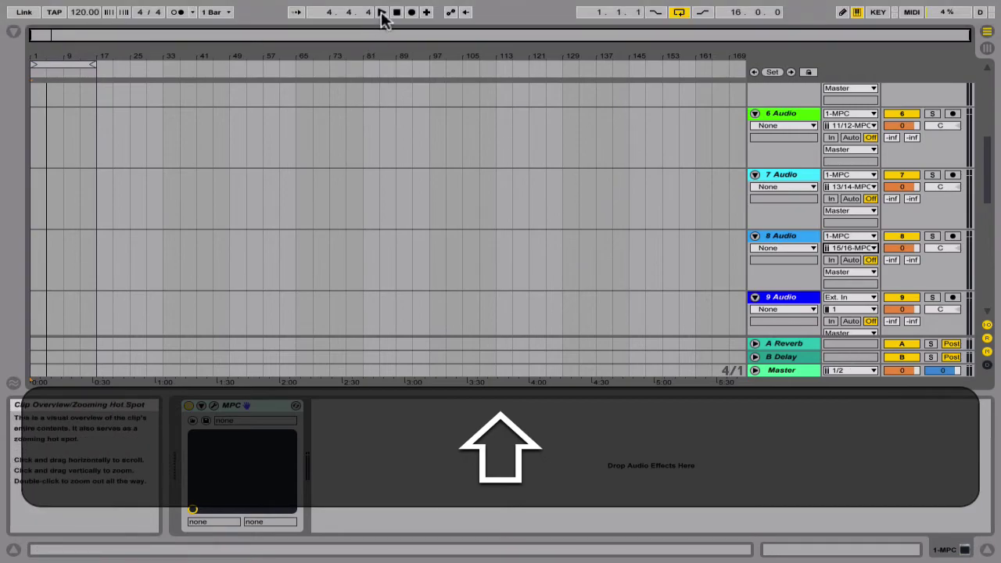
Step: Play the arrangement to check the input channel indicators on the MPC-fed audio tracks for incoming signal, stopping playback after each check
left_click(383, 14)
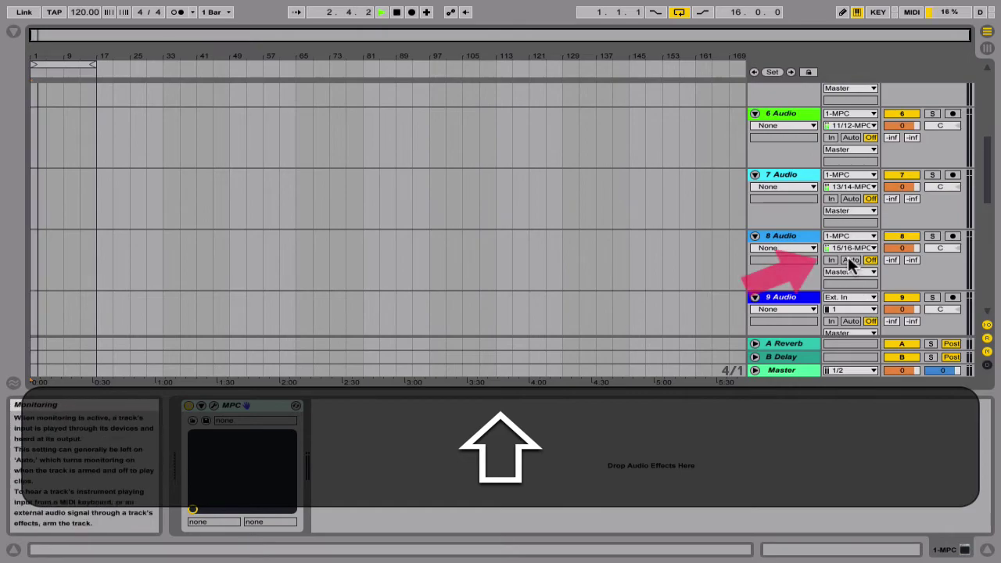
key("shift+space")
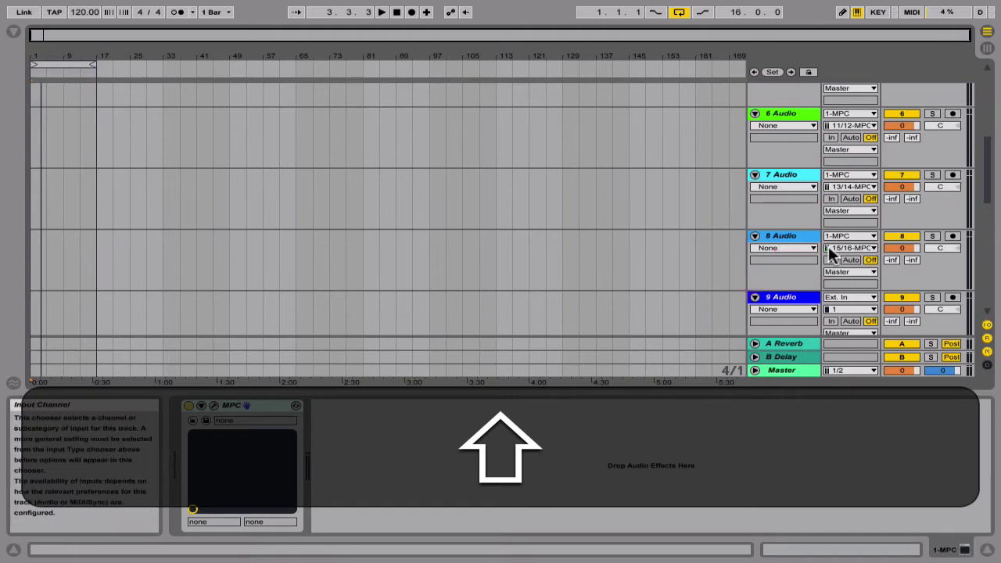
left_click(831, 246)
left_click(831, 245)
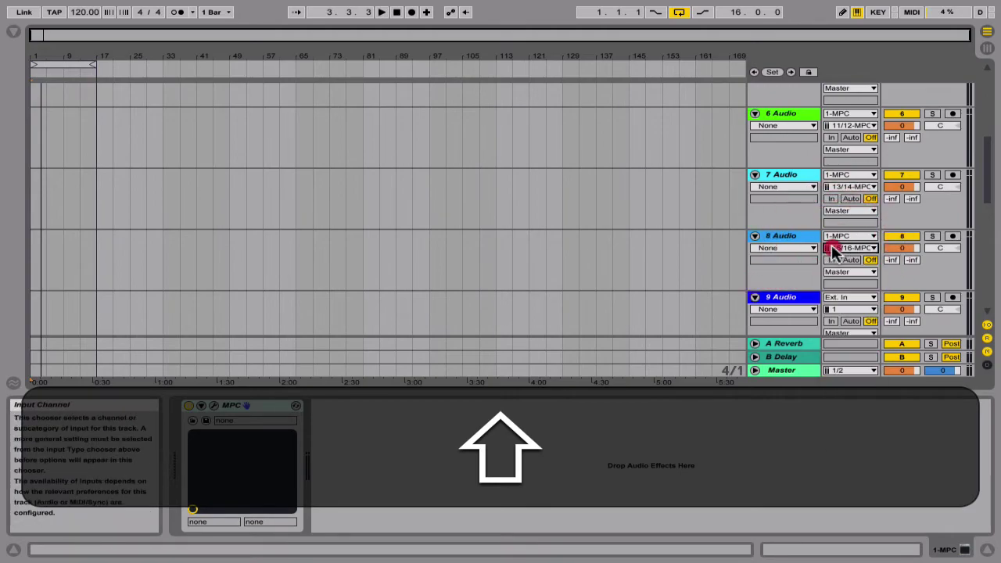
key("shift+space")
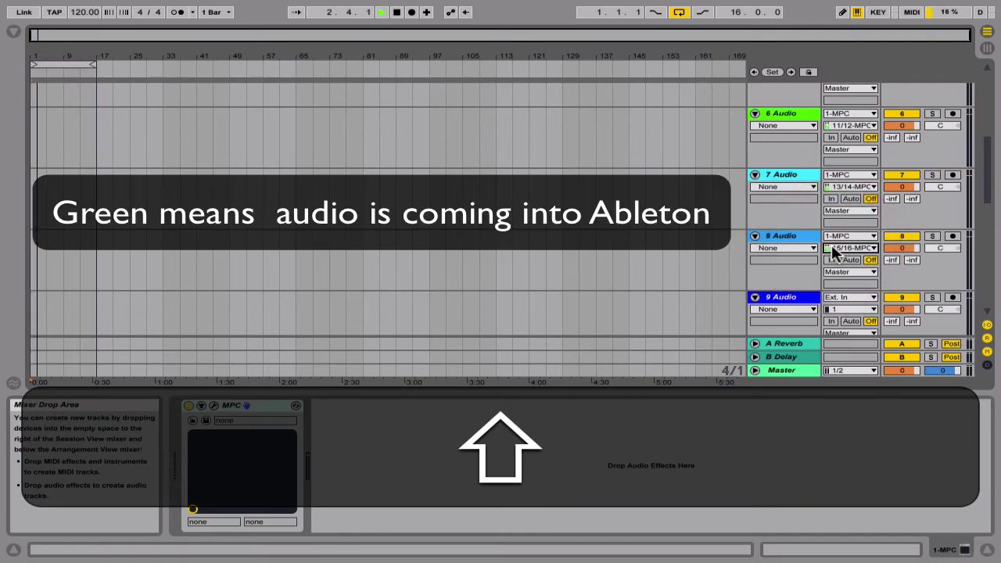
key("shift+b")
key("shift+v")
key("shift+space")
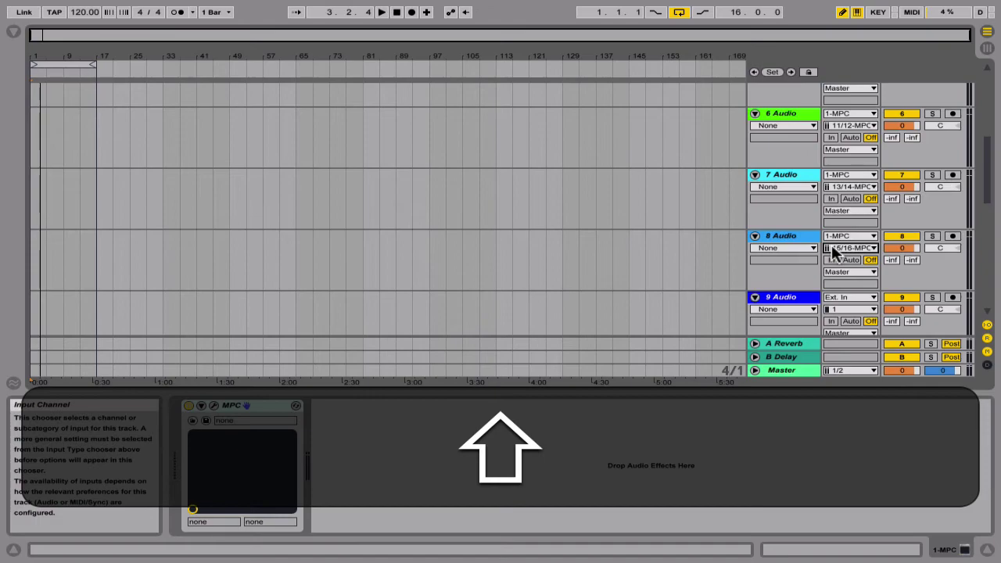
Step: Arm the 8, 7, 6 and 5 Audio tracks and the OUTPUT 7-8, OUTPUT 5-6 and OUTPUT 3-4 tracks for recording
left_click(952, 236)
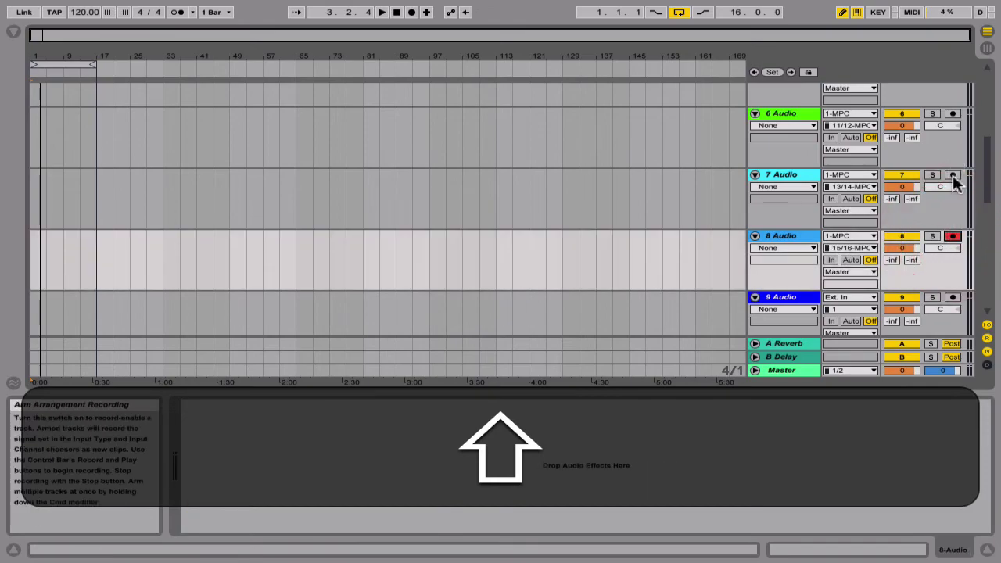
left_click(952, 175)
left_click(953, 114)
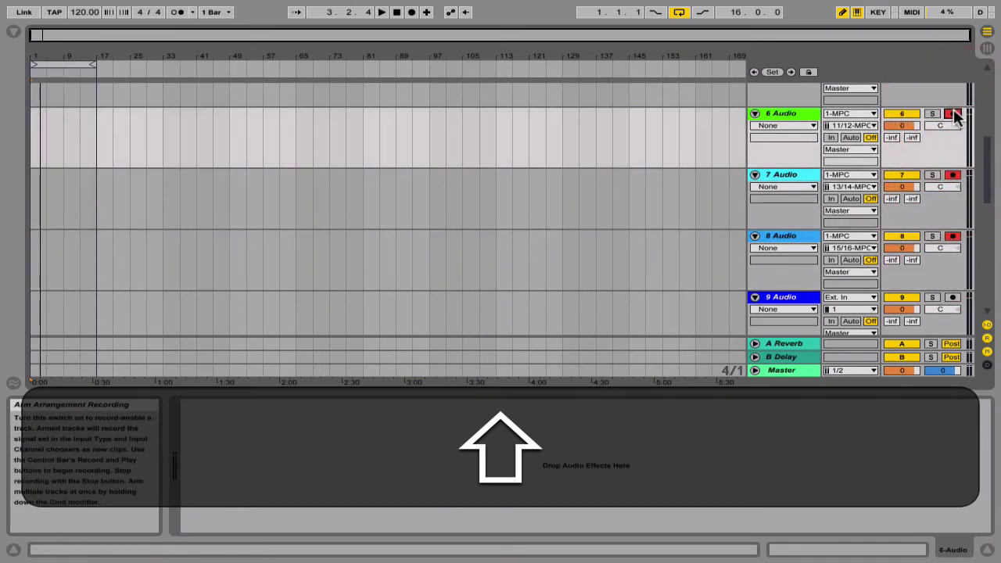
scroll(952, 114, "up", 3)
left_click(952, 222)
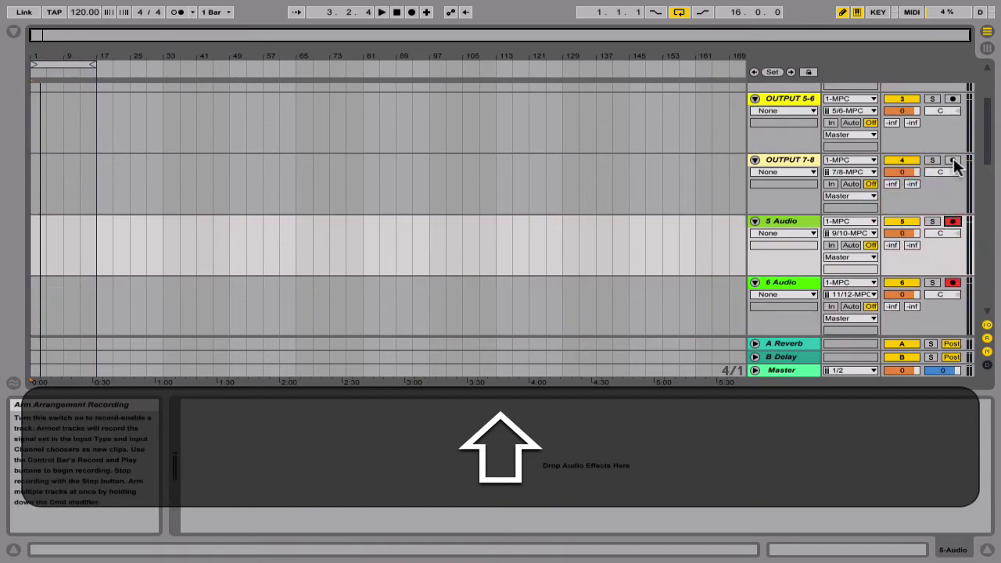
left_click(952, 160)
left_click(953, 99)
scroll(949, 101, "up", 3)
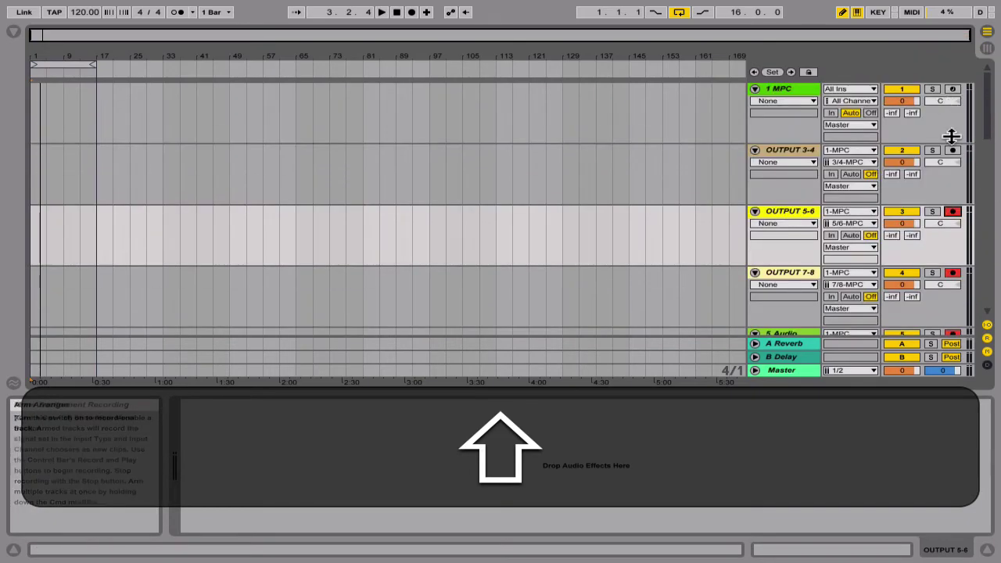
left_click(952, 148)
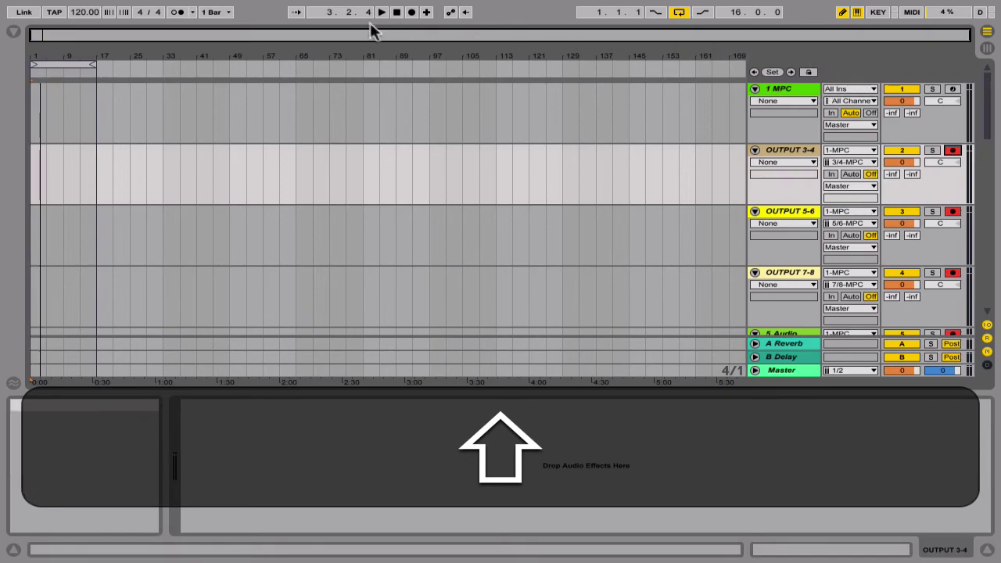
Step: Deactivate the 1 MPC track and briefly play the arrangement from the start to check the signal
left_click(900, 89)
key("space")
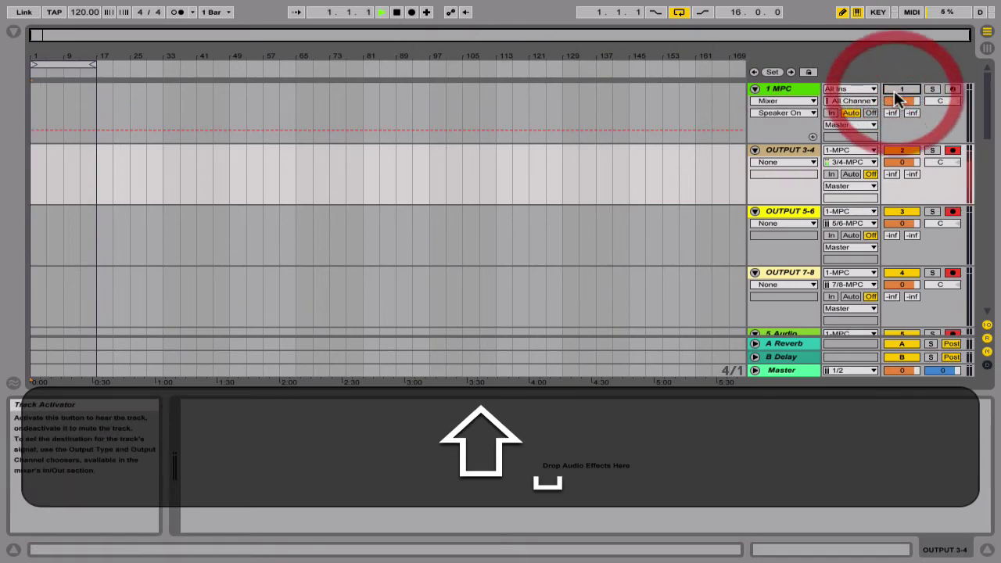
key("space")
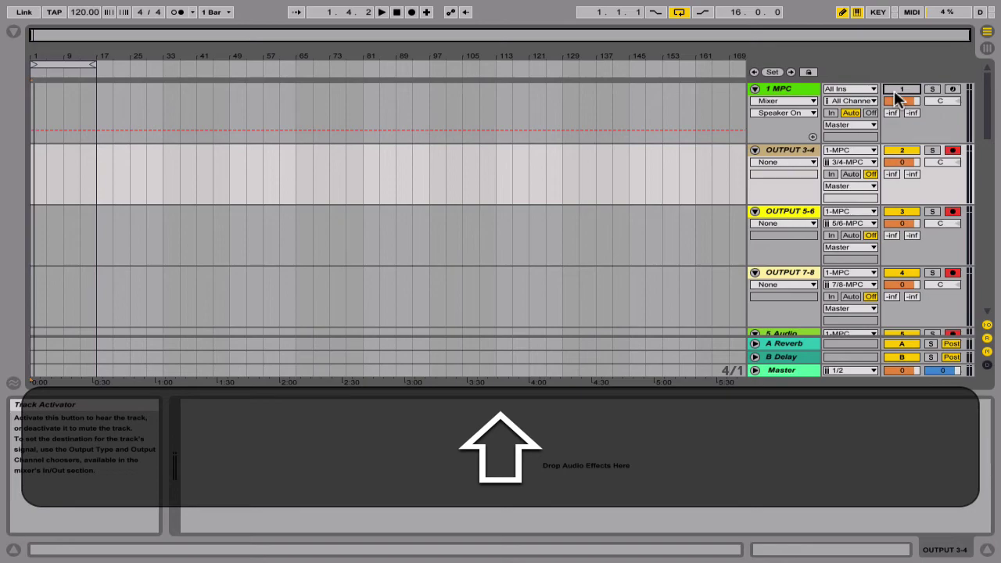
Step: Record the MPC outputs onto the armed audio tracks for about seven bars from bar 1, and play back part of the recorded clips
left_click(412, 13)
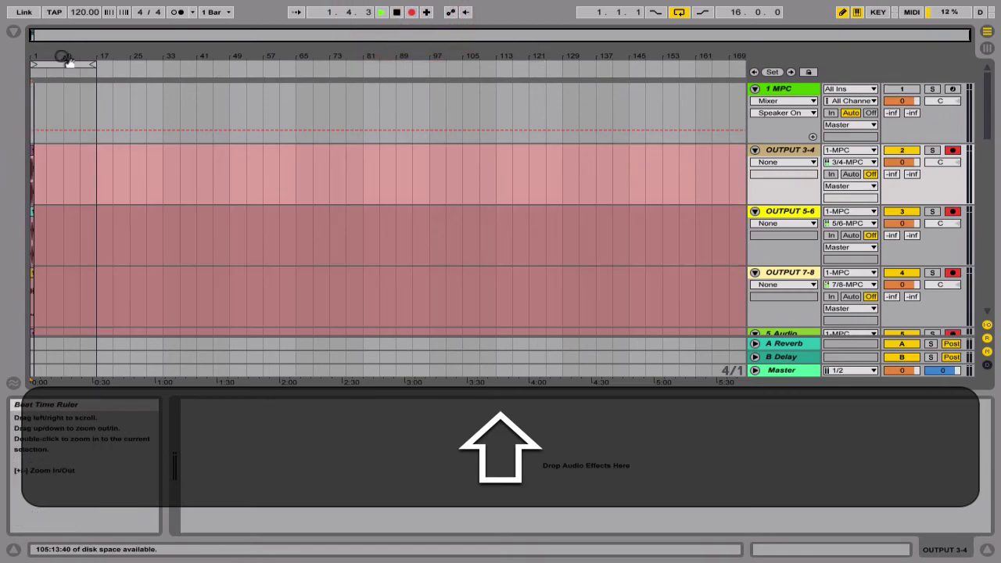
mouse_move(66, 36)
left_mouse_down()
mouse_move(32, 35)
mouse_move(60, 41)
left_mouse_up()
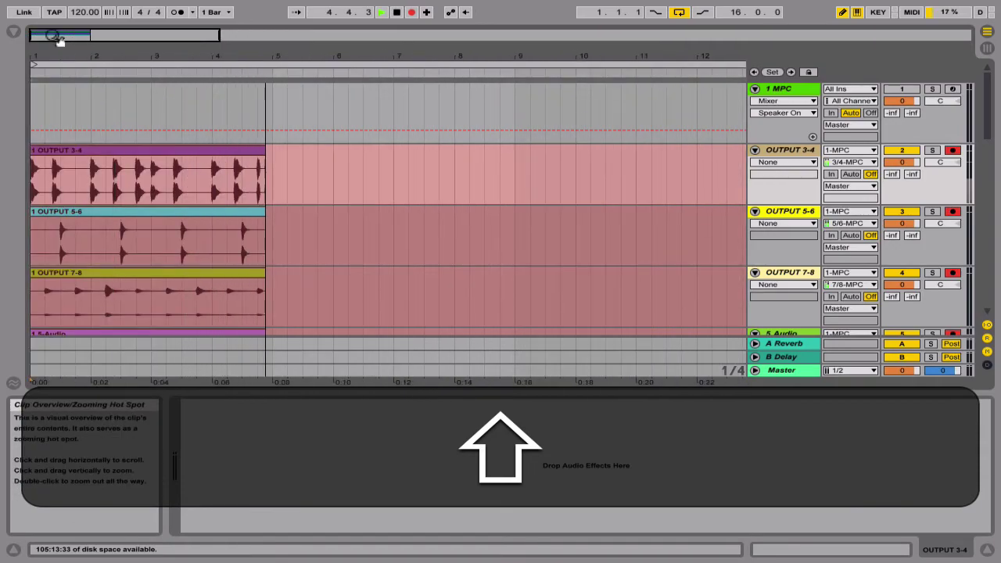
left_click_drag(89, 147, 84, 195)
key("space")
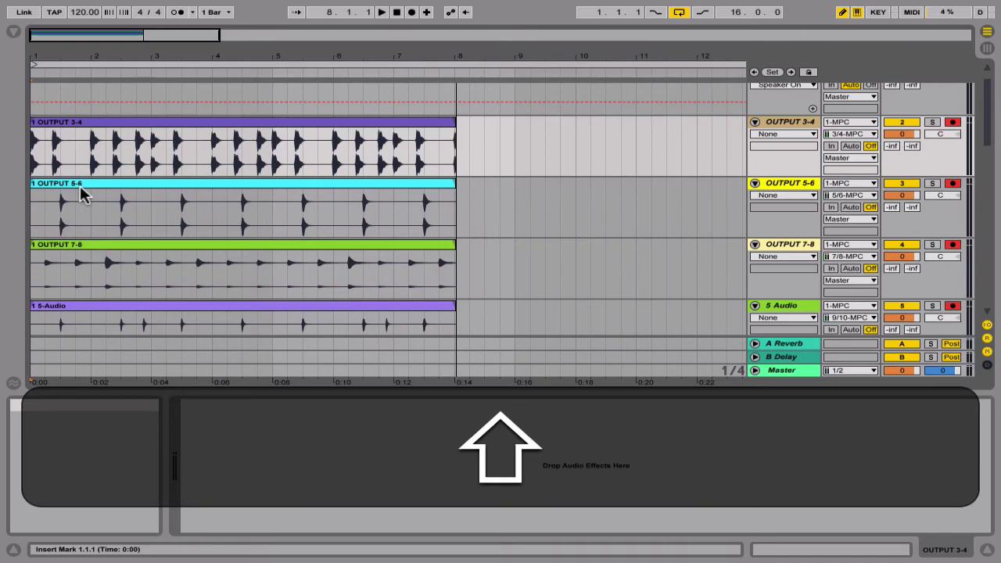
key("space")
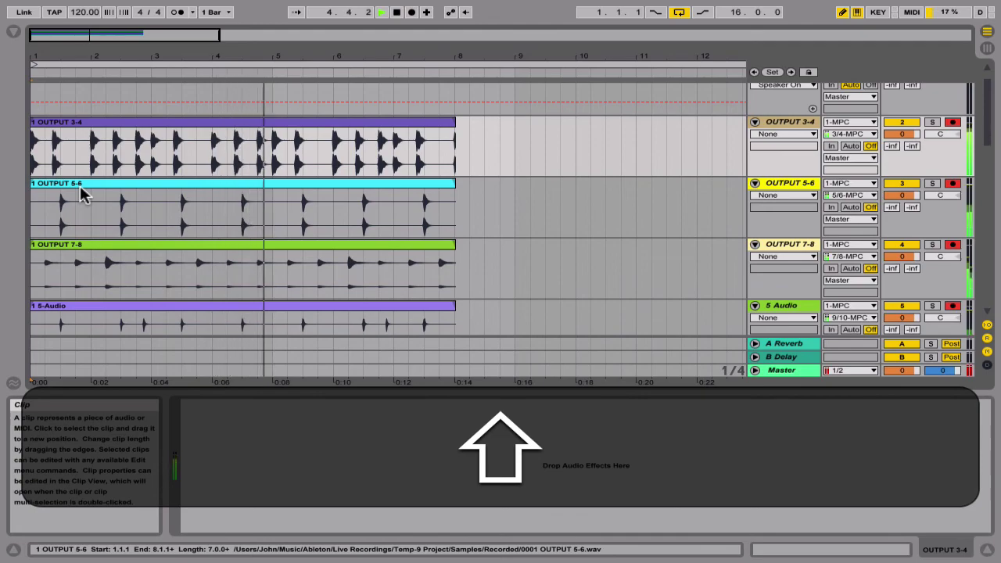
key("shift+space")
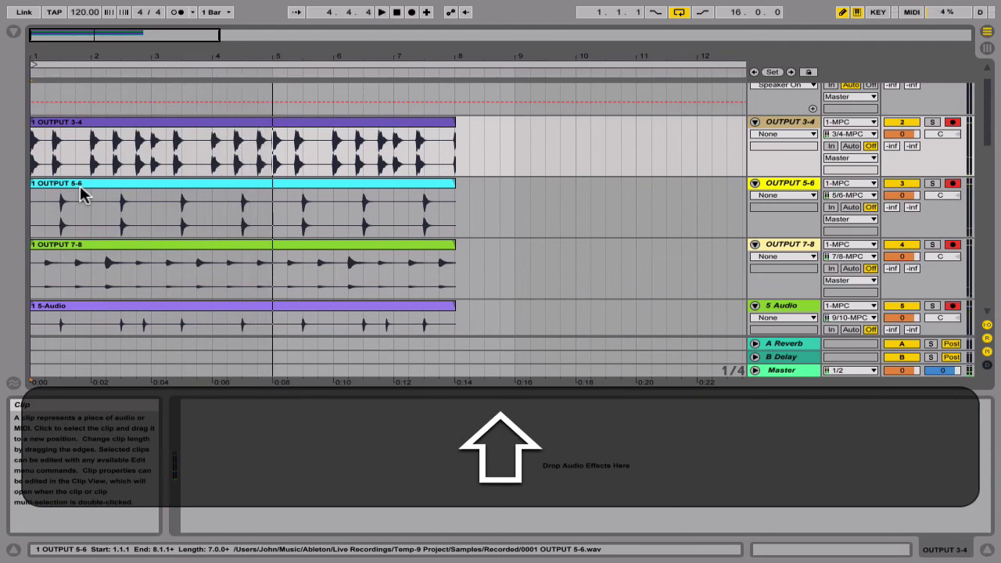